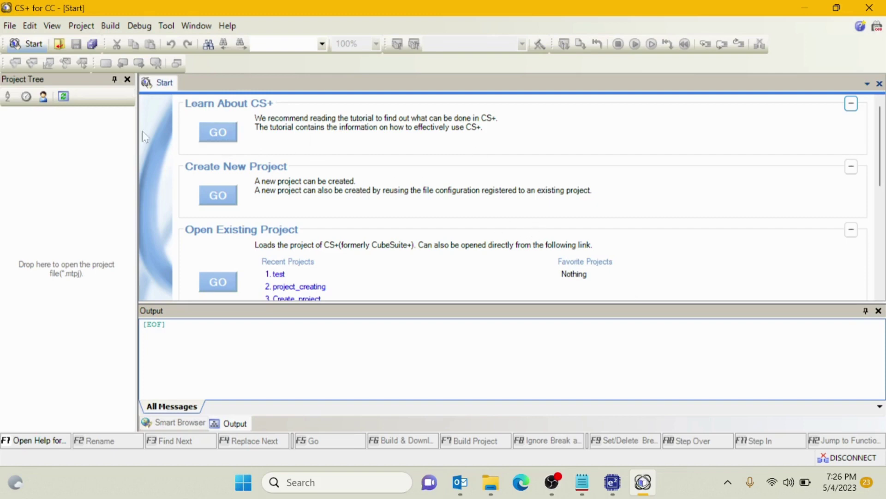
Start a new project and choose RL78 as the microcontroller family.
{"action": "left_click", "coordinate": [80, 26]}
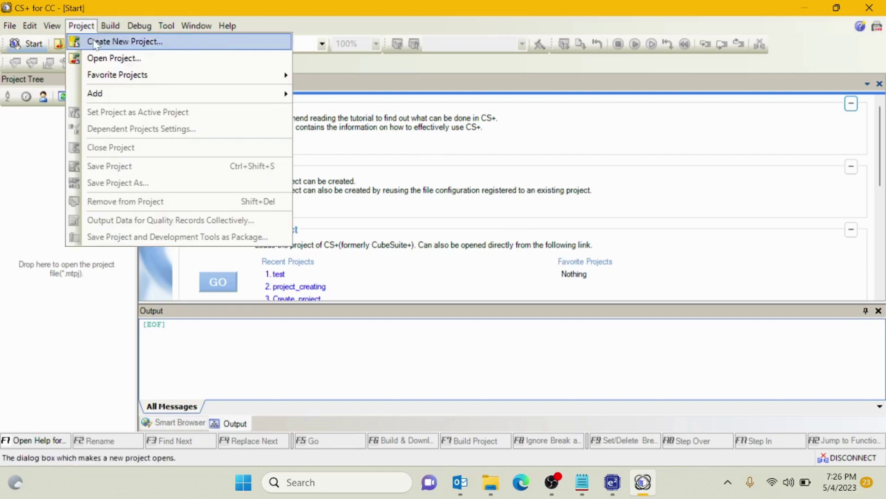
{"action": "left_click", "coordinate": [93, 43]}
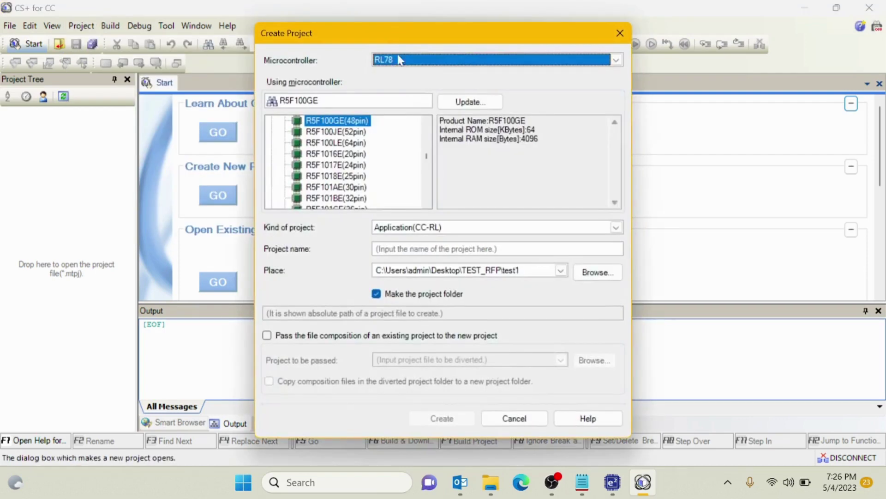
{"action": "left_click", "coordinate": [396, 62]}
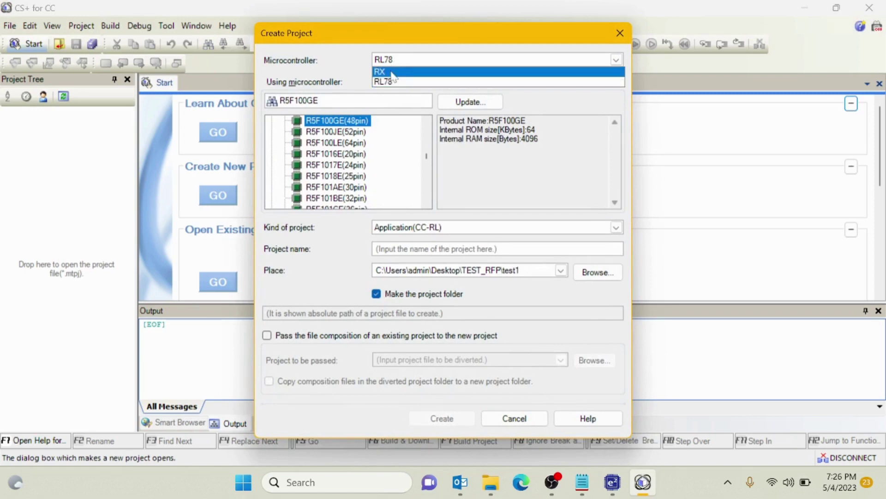
{"action": "left_click", "coordinate": [386, 82]}
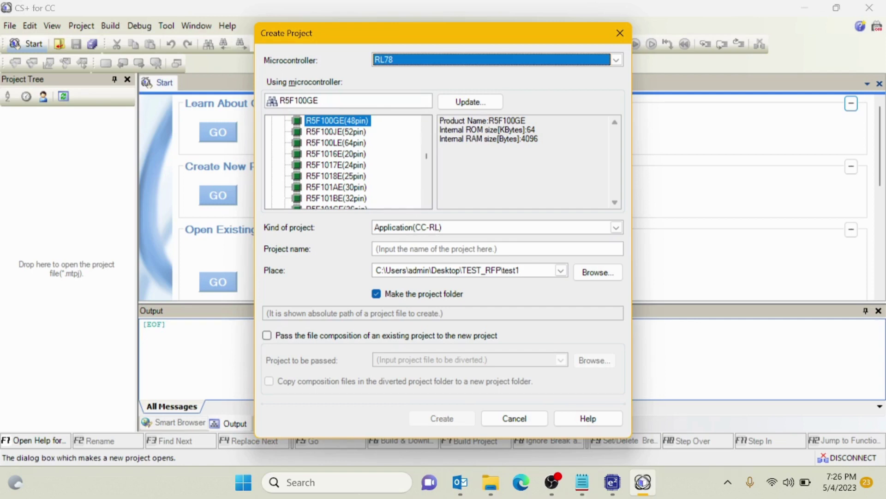
Name the project TEST_PROJECT and create it for the selected R5F100GE device.
{"action": "left_click", "coordinate": [434, 249]}
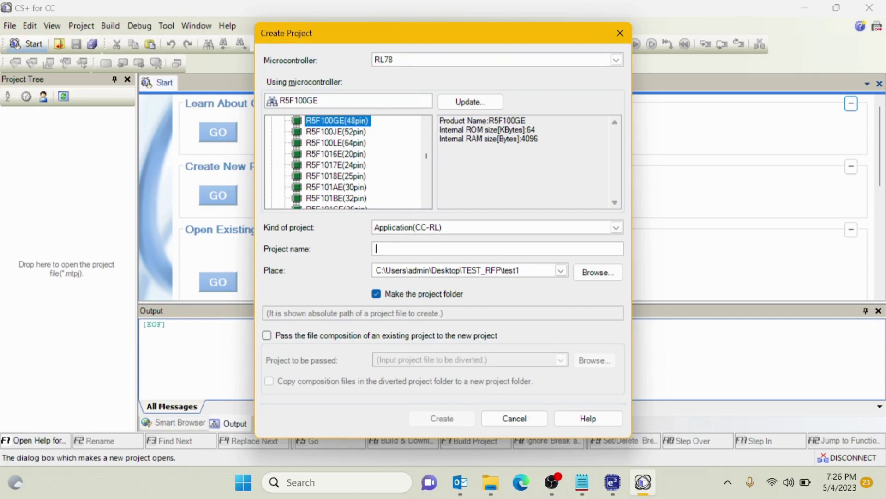
{"action": "type", "text": "TEST"}
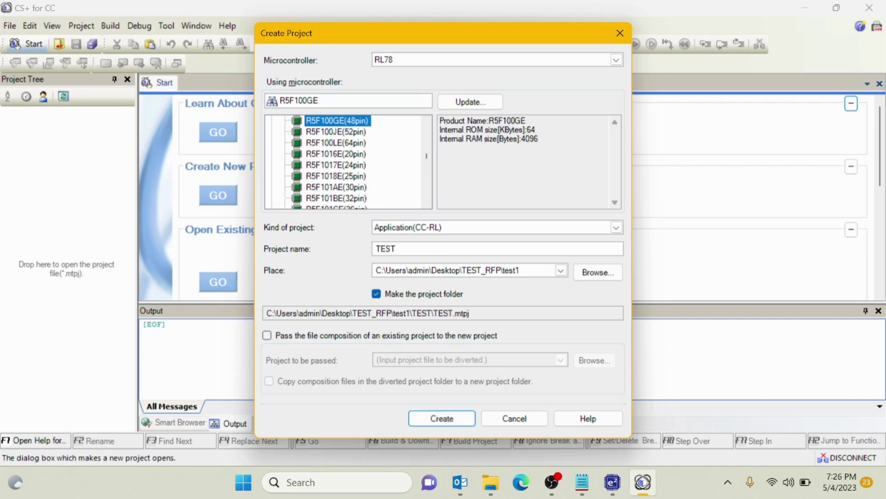
{"action": "type", "text": "+"}
{"action": "key", "text": "BackSpace"}
{"action": "type", "text": "_PROJEC"}
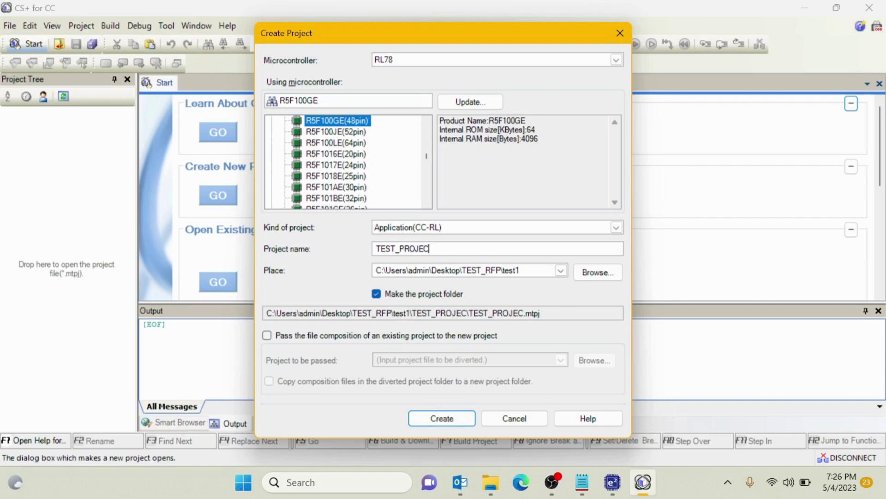
{"action": "type", "text": "T"}
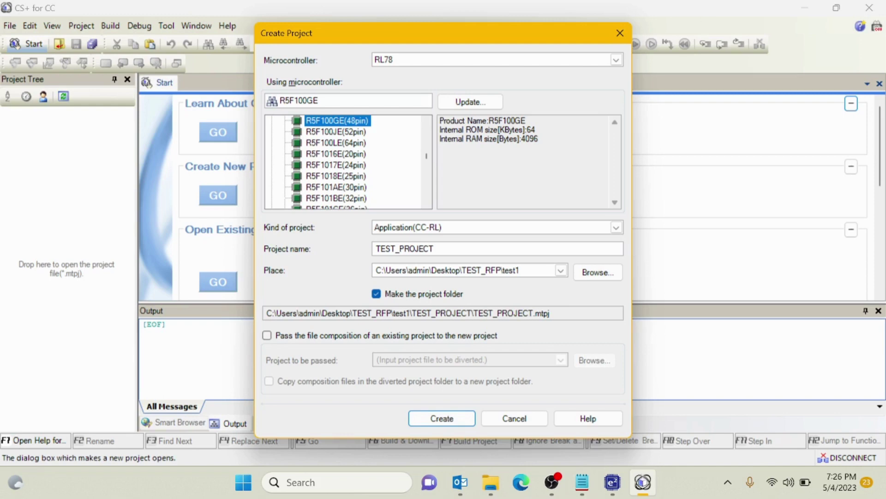
{"action": "left_click", "coordinate": [446, 419]}
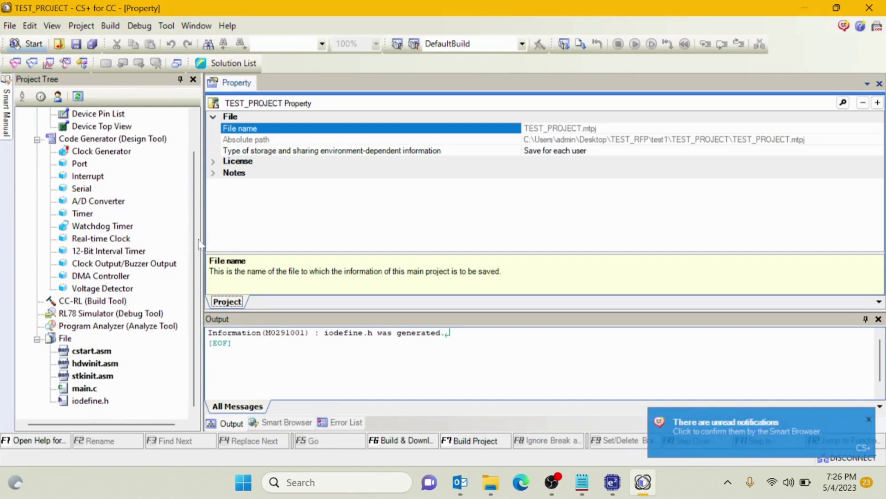
Open the Device Pin List and set pin 1 (P60/SCLA0) to function P60 with I/O direction O.
{"action": "scroll", "coordinate": [196, 193], "scroll_direction": "up", "scroll_amount": 1}
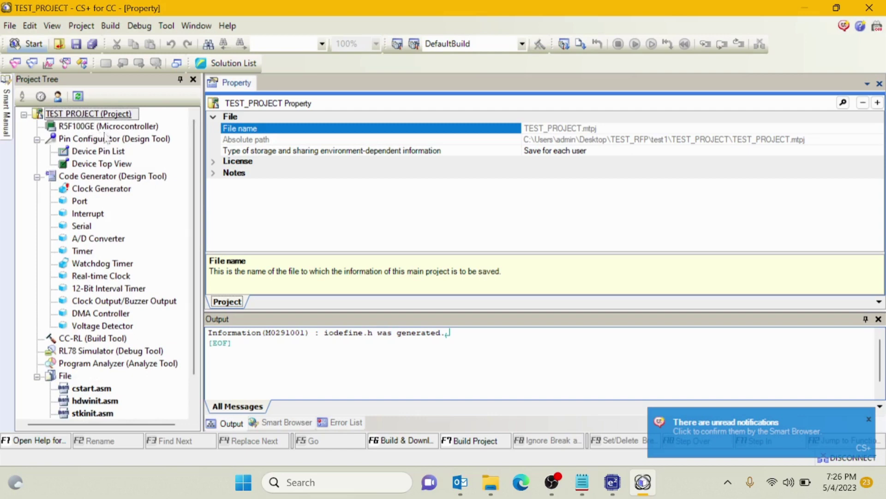
{"action": "left_click", "coordinate": [98, 152]}
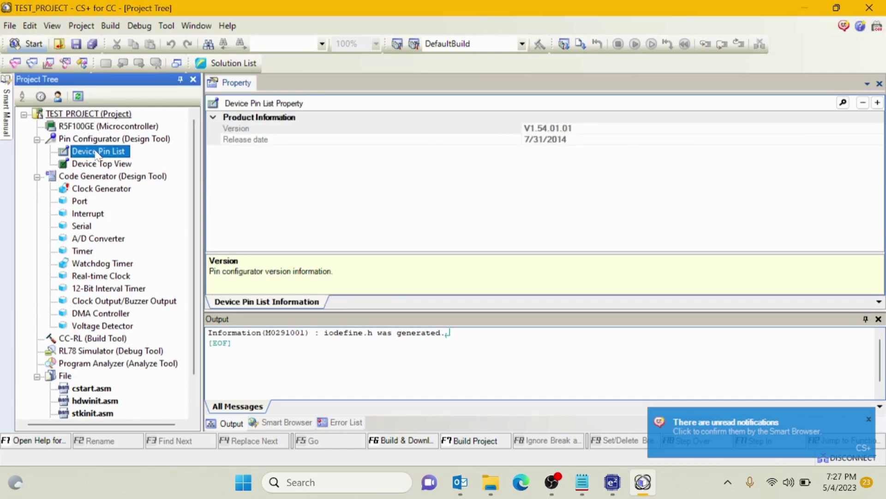
{"action": "double_click", "coordinate": [97, 154]}
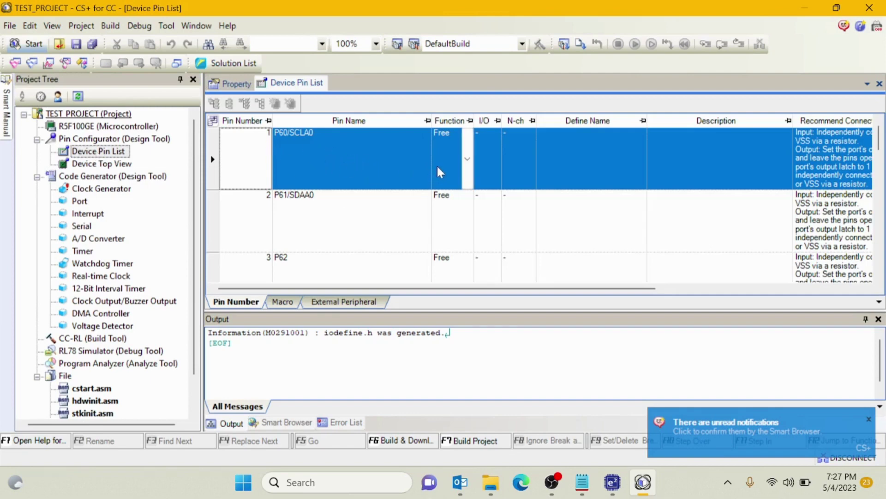
{"action": "left_click", "coordinate": [481, 168]}
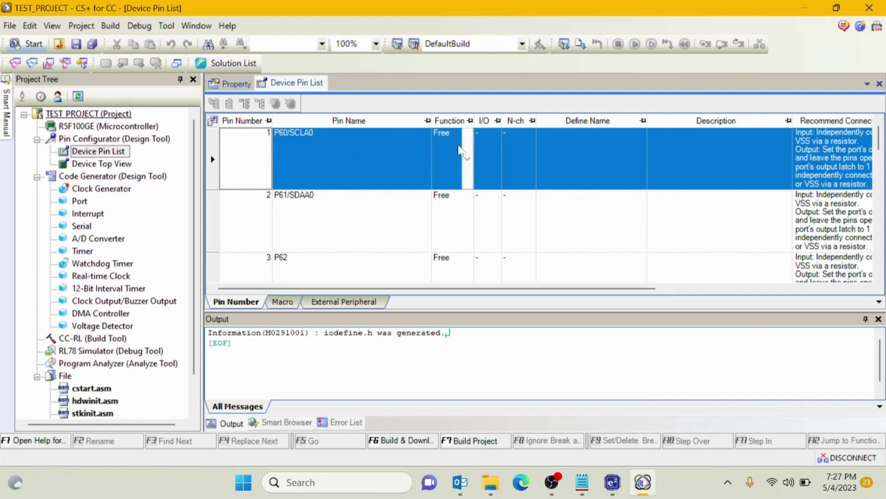
{"action": "left_click", "coordinate": [468, 162]}
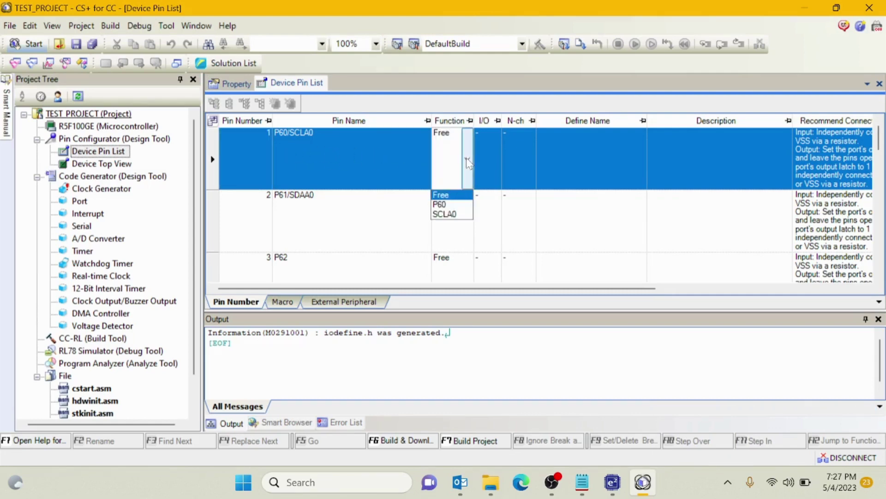
{"action": "left_click", "coordinate": [441, 206]}
{"action": "left_click", "coordinate": [495, 133]}
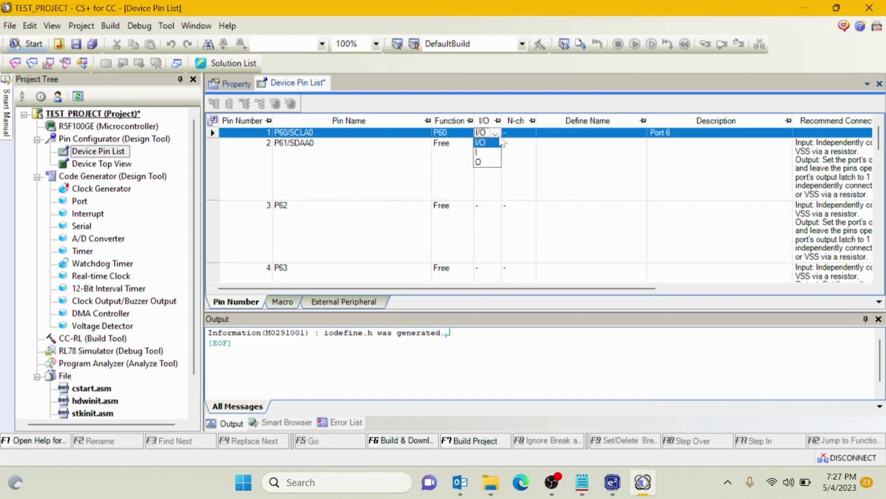
{"action": "left_click", "coordinate": [490, 163]}
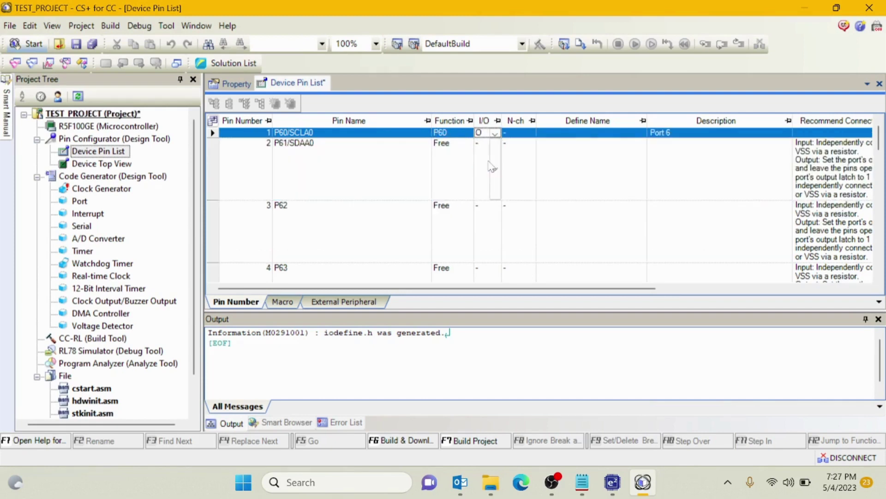
Enter "led" as the define name for pin 1 in the Device Pin List.
{"action": "left_click", "coordinate": [585, 135]}
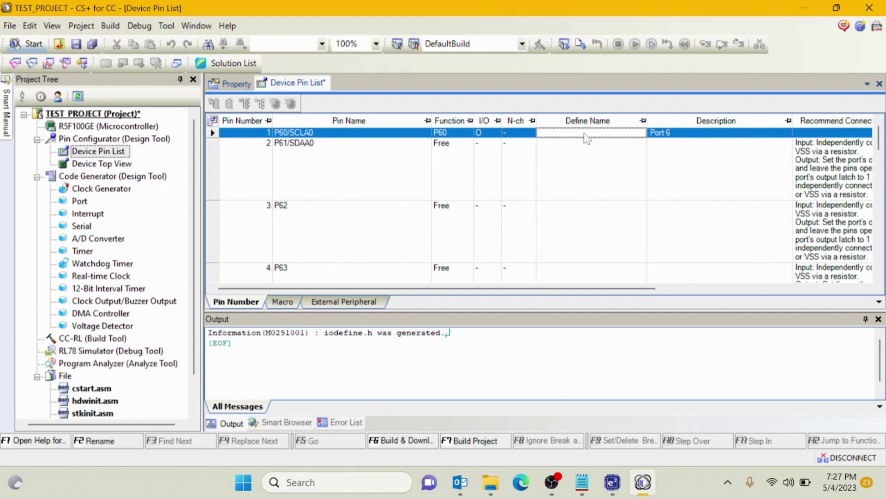
{"action": "left_click", "coordinate": [585, 135]}
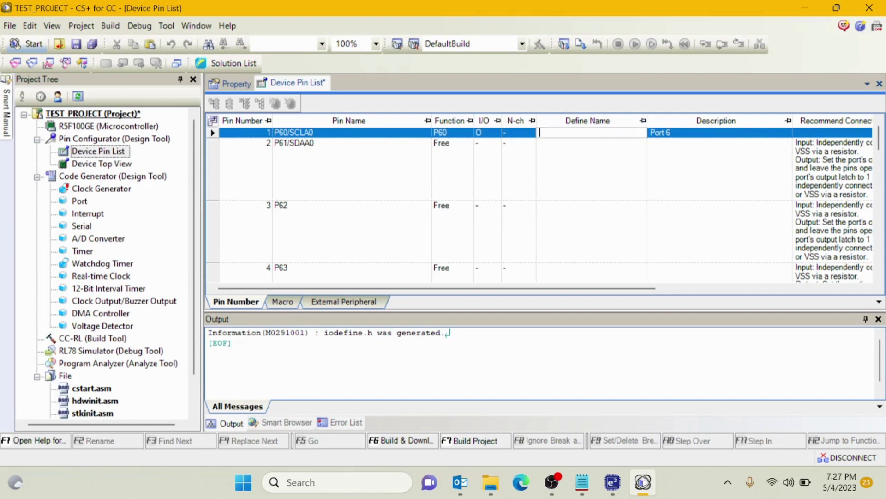
{"action": "type", "text": "led"}
{"action": "left_click", "coordinate": [563, 177]}
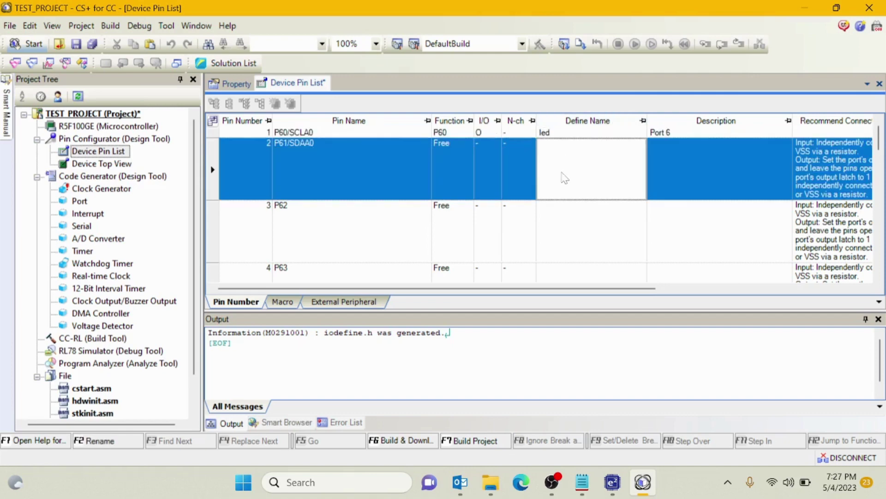
{"action": "scroll", "coordinate": [397, 205], "scroll_direction": "down", "scroll_amount": 13}
{"action": "scroll", "coordinate": [397, 205], "scroll_direction": "up", "scroll_amount": 13}
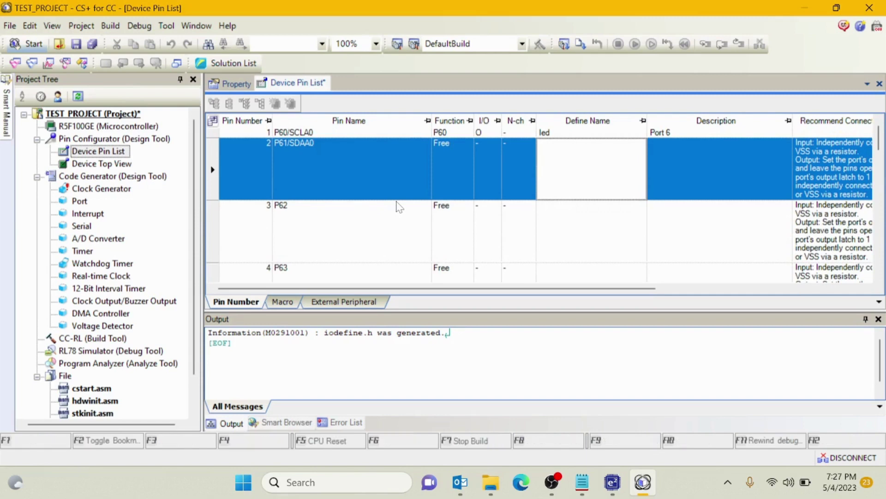
{"action": "key", "text": "ctrl+s"}
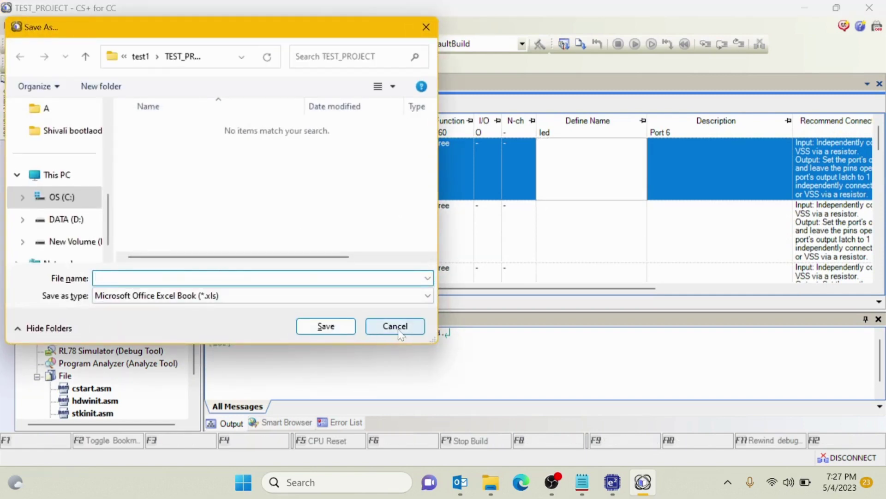
{"action": "left_click", "coordinate": [395, 326]}
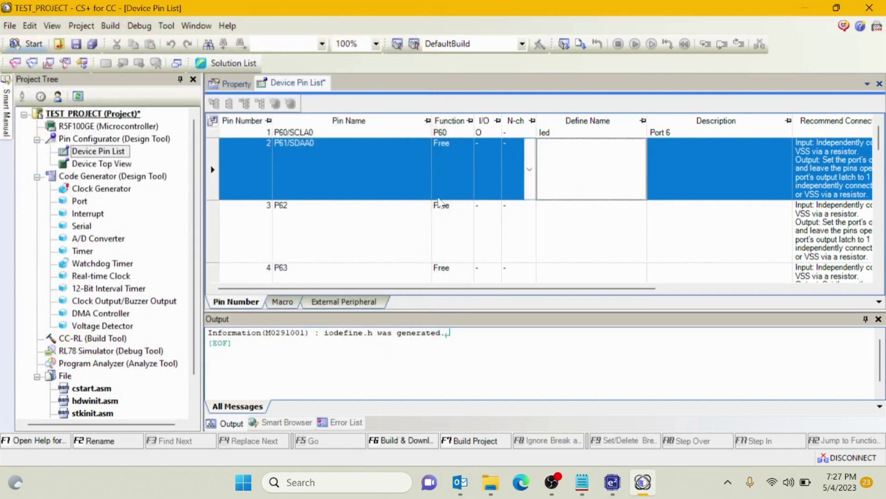
Open the Device Top View and examine the pin assignments around the chip.
{"action": "double_click", "coordinate": [103, 164]}
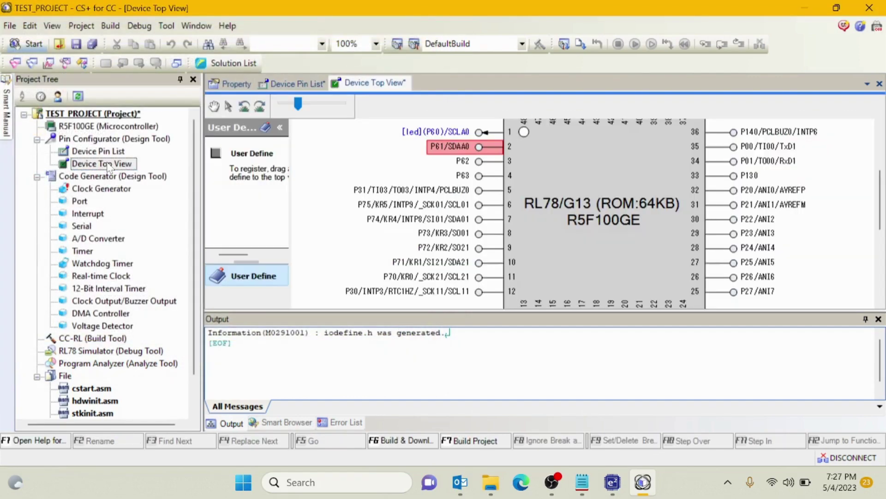
{"action": "scroll", "coordinate": [568, 217], "scroll_direction": "up", "scroll_amount": 1}
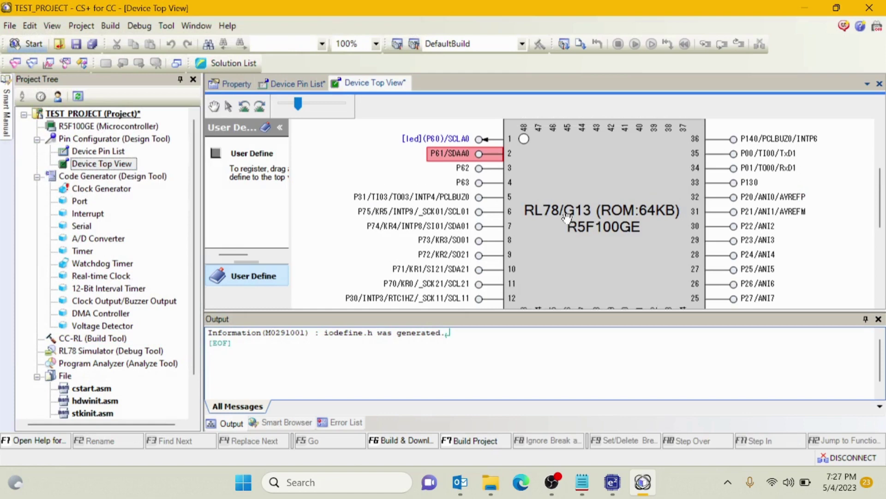
{"action": "scroll", "coordinate": [568, 217], "scroll_direction": "up", "scroll_amount": 3}
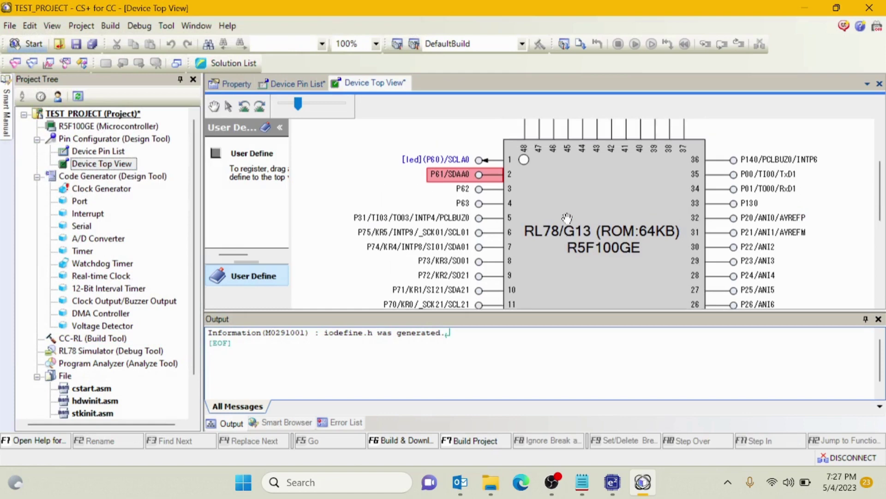
{"action": "scroll", "coordinate": [567, 217], "scroll_direction": "down", "scroll_amount": 7}
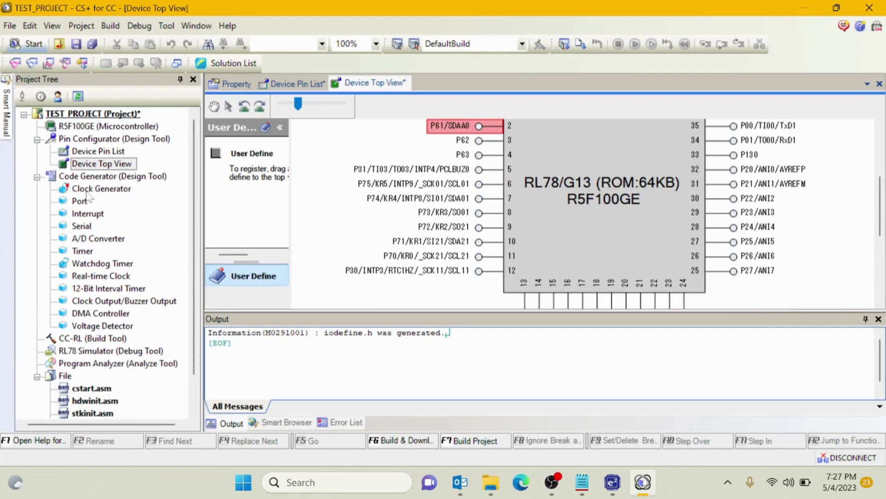
Open the Clock Generator and fix the pin assignment settings with all PIOR bits left unchecked.
{"action": "double_click", "coordinate": [101, 190]}
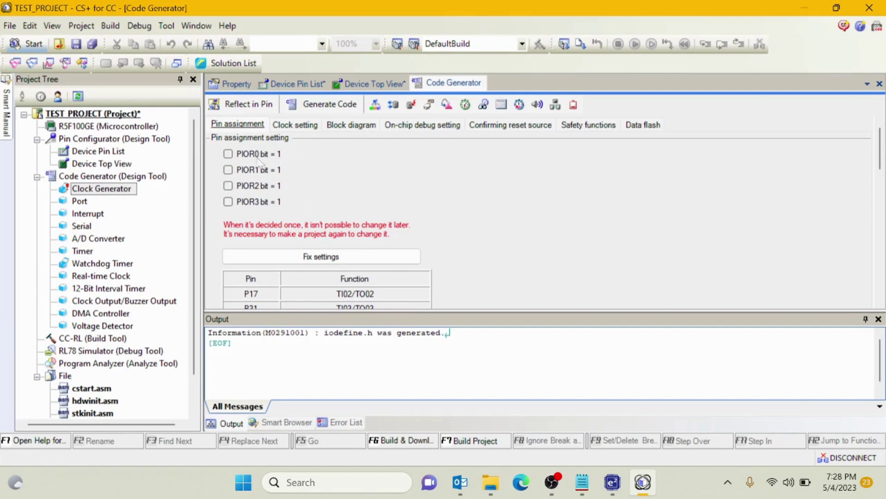
{"action": "left_click", "coordinate": [302, 260]}
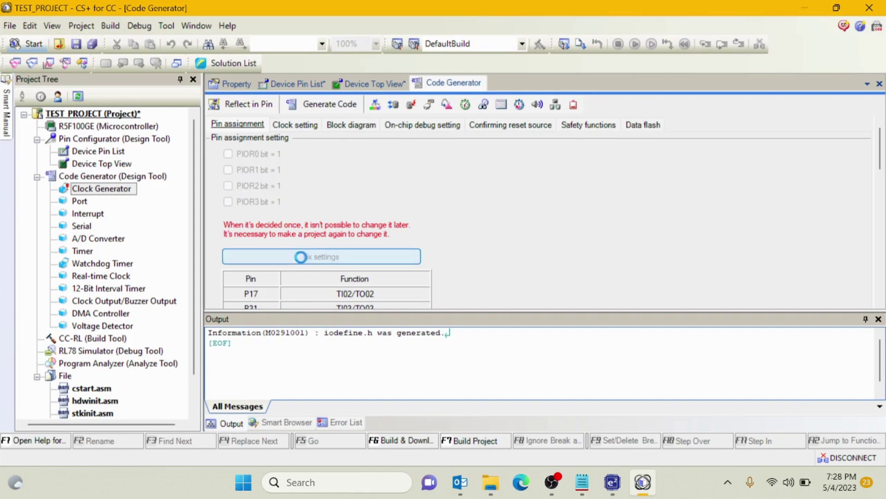
In the clock settings, choose 32 MHz as the high-speed OCO frequency.
{"action": "left_click", "coordinate": [295, 130]}
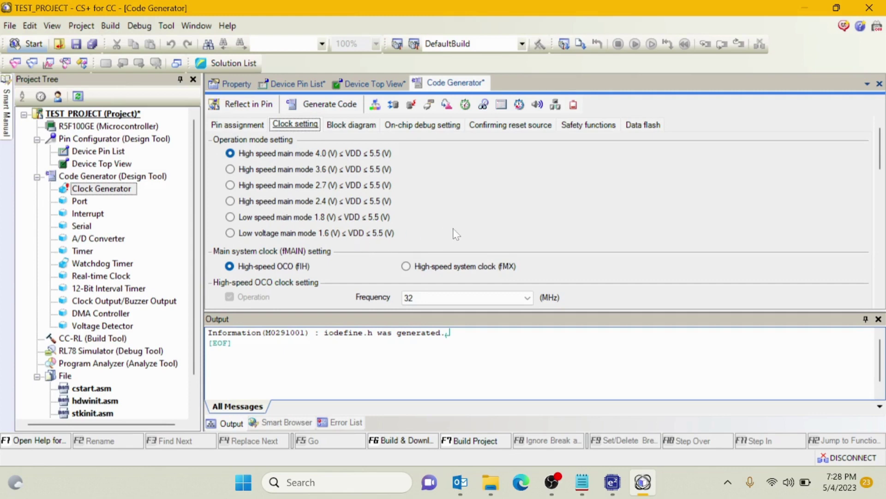
{"action": "scroll", "coordinate": [541, 203], "scroll_direction": "down", "scroll_amount": 3}
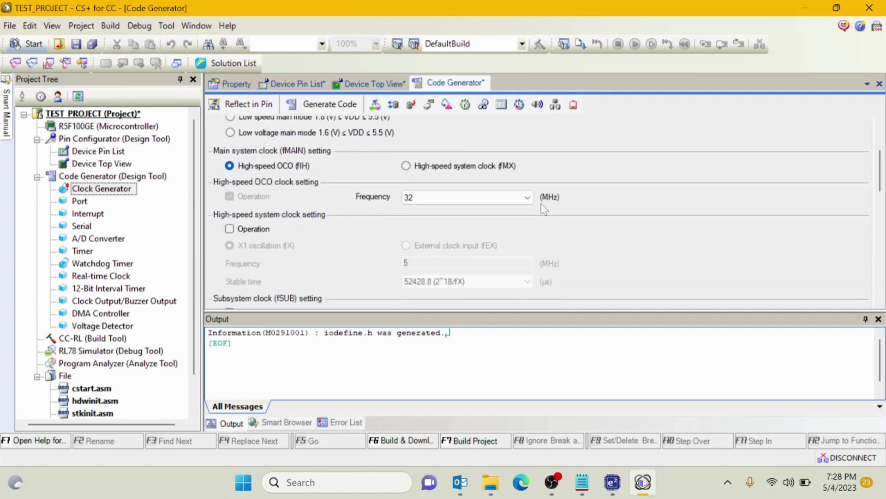
{"action": "left_click", "coordinate": [407, 199]}
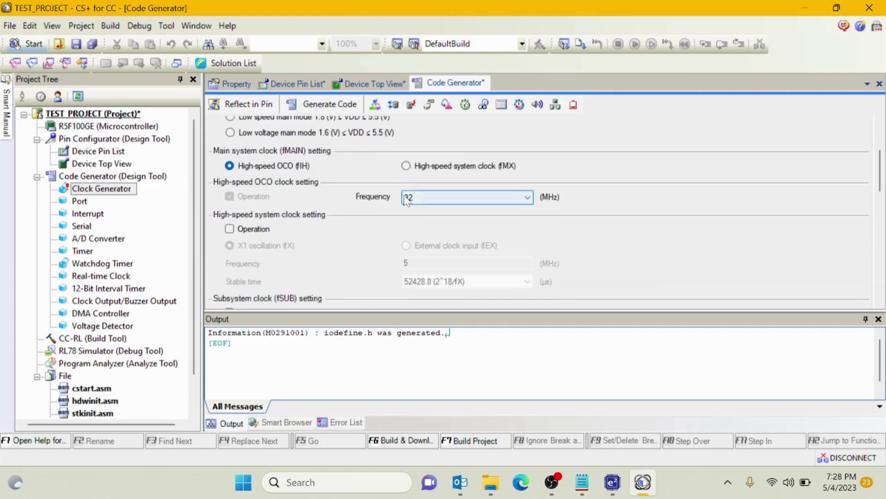
{"action": "left_click", "coordinate": [433, 198]}
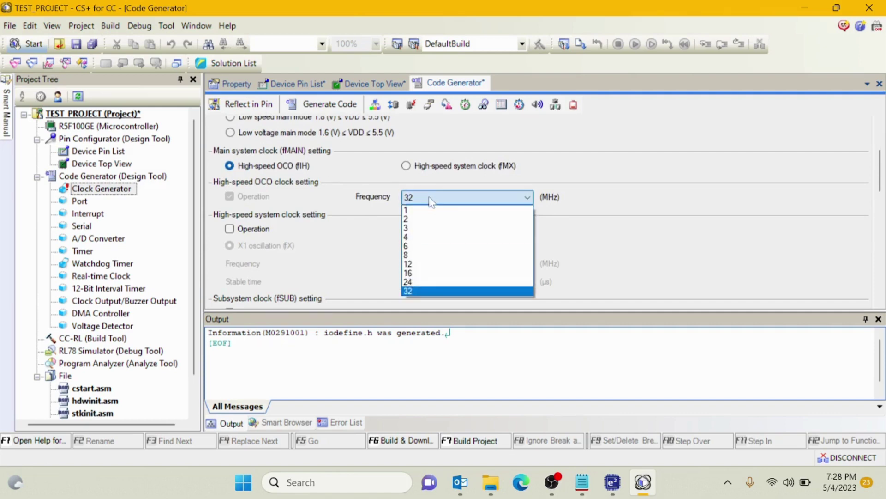
{"action": "left_click", "coordinate": [407, 291]}
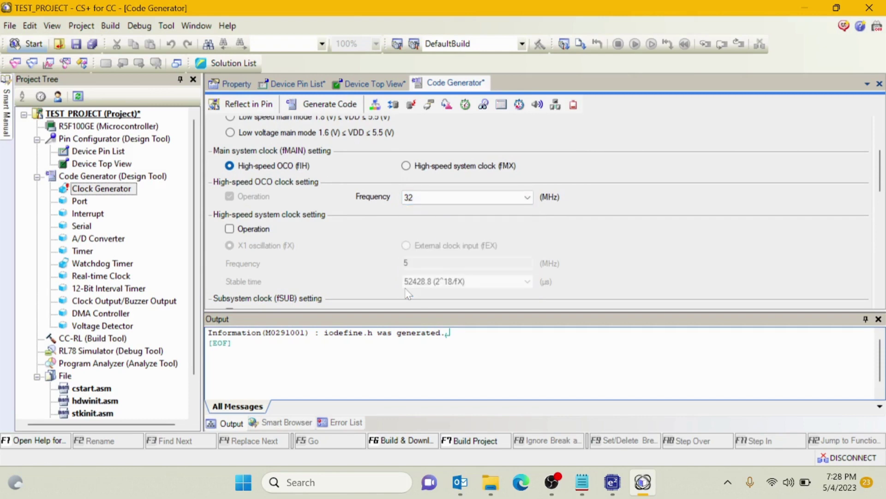
Enable operation of the subsystem clock (fSUB).
{"action": "scroll", "coordinate": [605, 267], "scroll_direction": "down", "scroll_amount": 1}
{"action": "scroll", "coordinate": [605, 267], "scroll_direction": "down", "scroll_amount": 2}
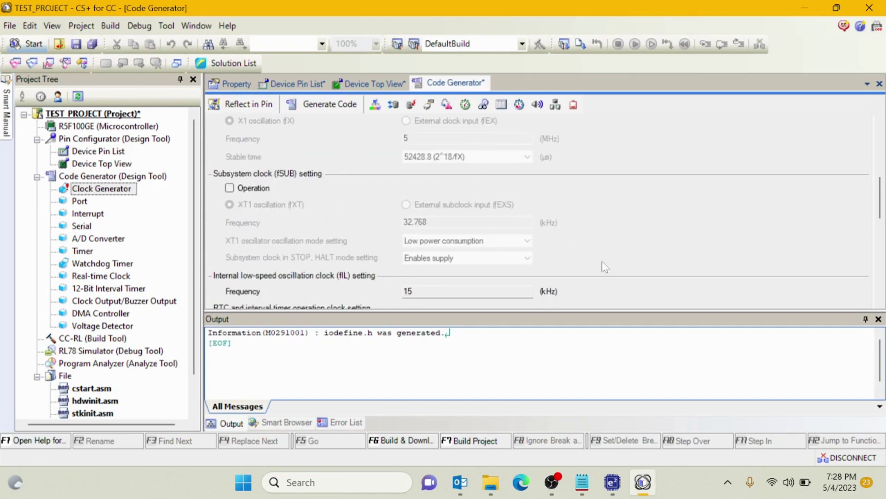
{"action": "left_click", "coordinate": [253, 189]}
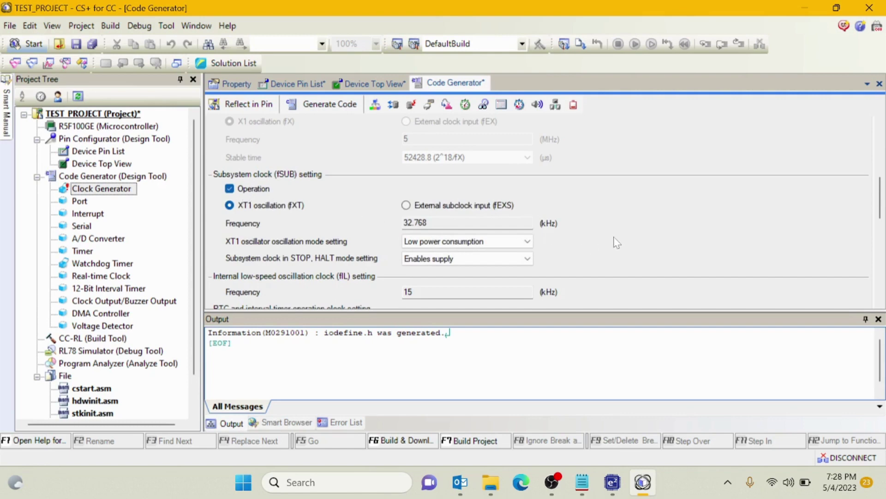
In the Port settings, configure P00 as an output and P01 as an input.
{"action": "scroll", "coordinate": [617, 242], "scroll_direction": "down", "scroll_amount": 4}
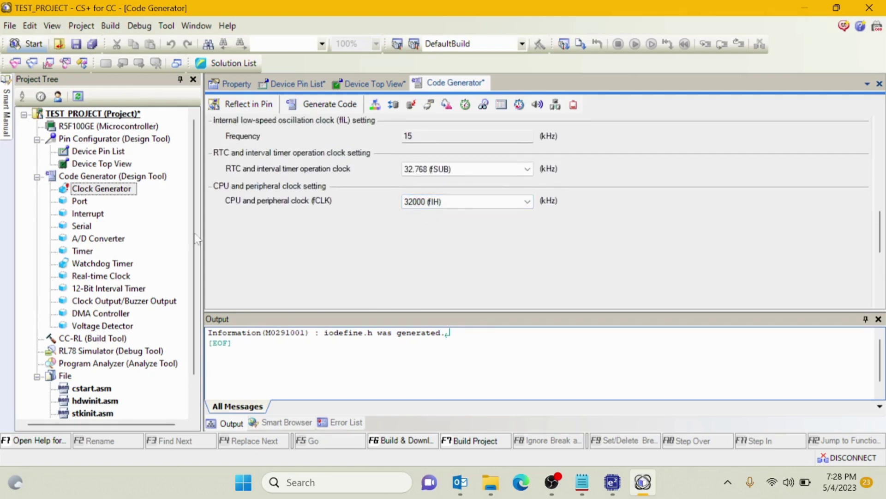
{"action": "double_click", "coordinate": [79, 201]}
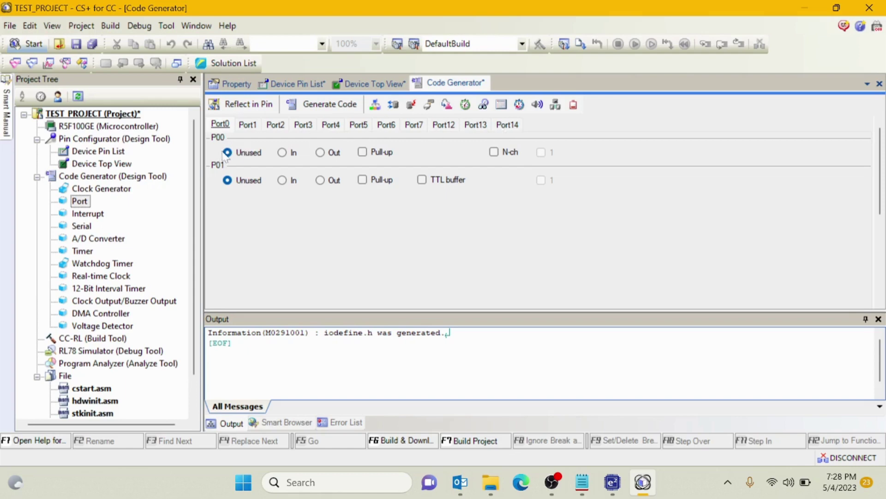
{"action": "left_click", "coordinate": [323, 155]}
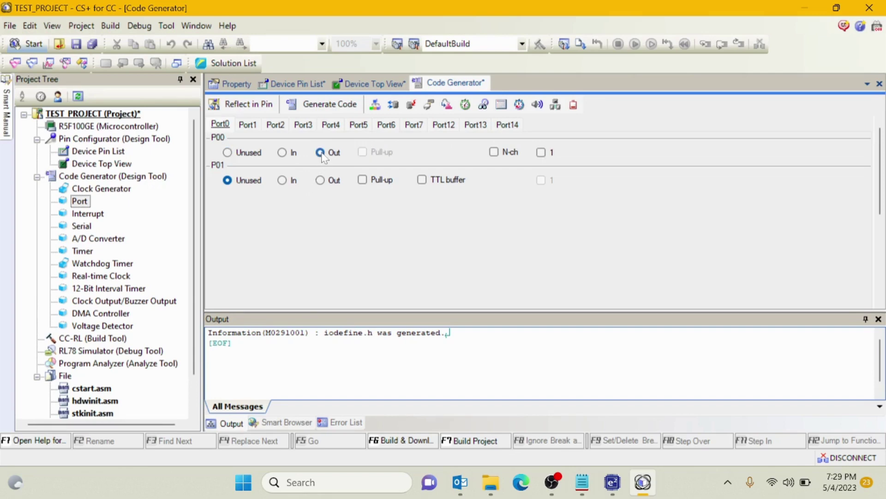
{"action": "left_click", "coordinate": [288, 181]}
In the Interrupt settings, enable external interrupt INTP0 with a falling valid edge and High priority.
{"action": "double_click", "coordinate": [89, 213]}
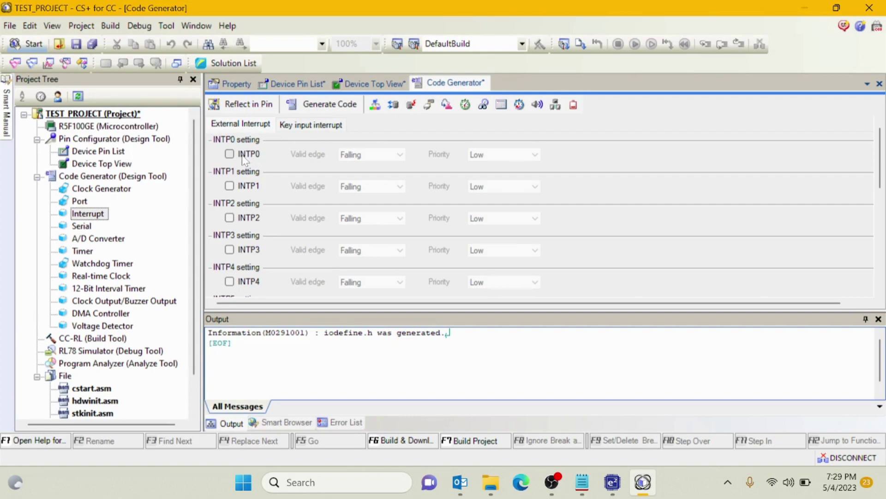
{"action": "left_click", "coordinate": [243, 157]}
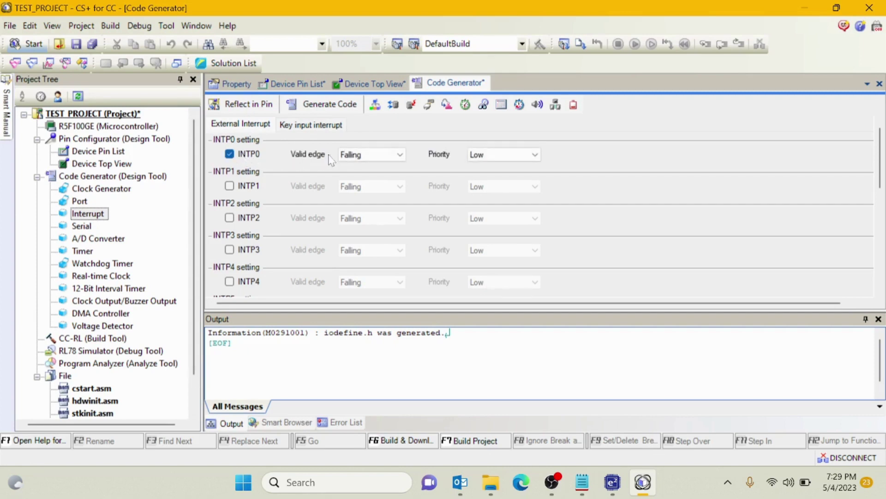
{"action": "left_click", "coordinate": [365, 157]}
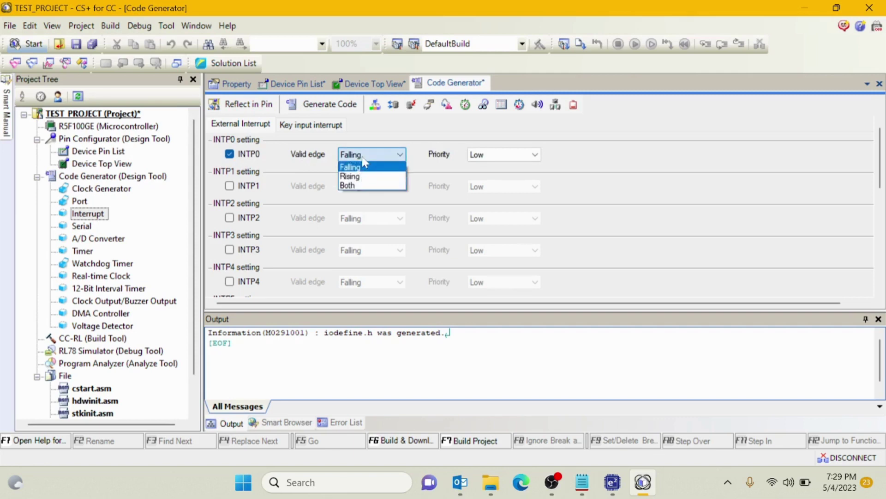
{"action": "left_click", "coordinate": [365, 165]}
{"action": "left_click", "coordinate": [482, 156]}
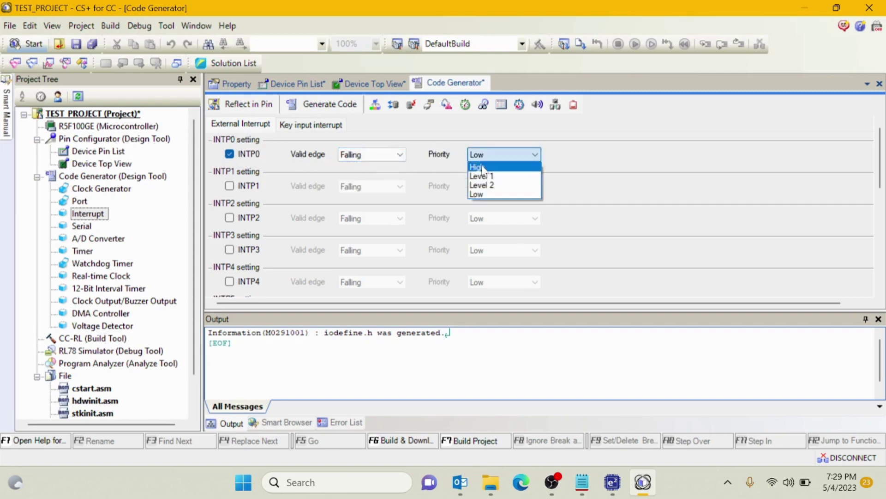
{"action": "left_click", "coordinate": [483, 172]}
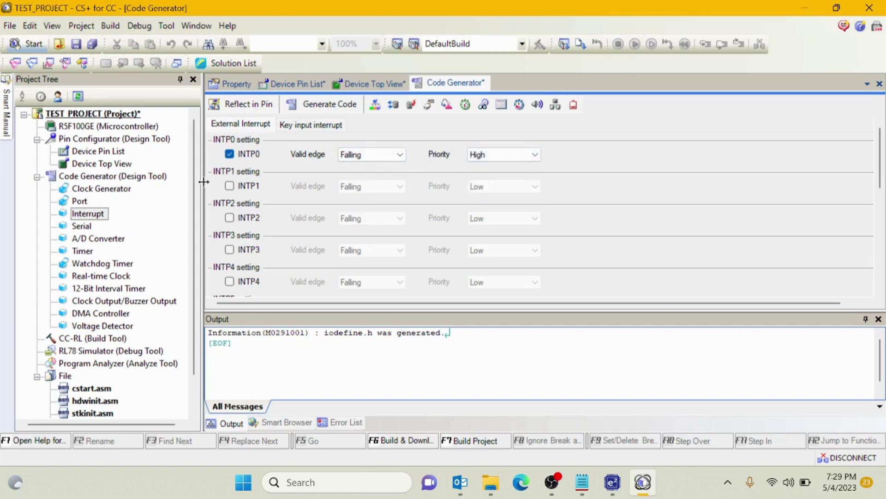
In the Serial settings, assign SAU0 channel 0 to UART0 with the Transmit/receive function.
{"action": "double_click", "coordinate": [82, 226]}
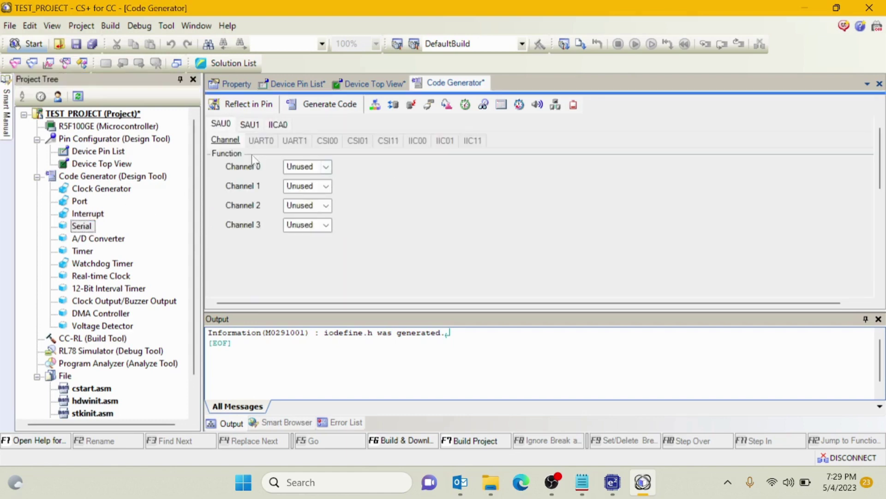
{"action": "left_click", "coordinate": [326, 167]}
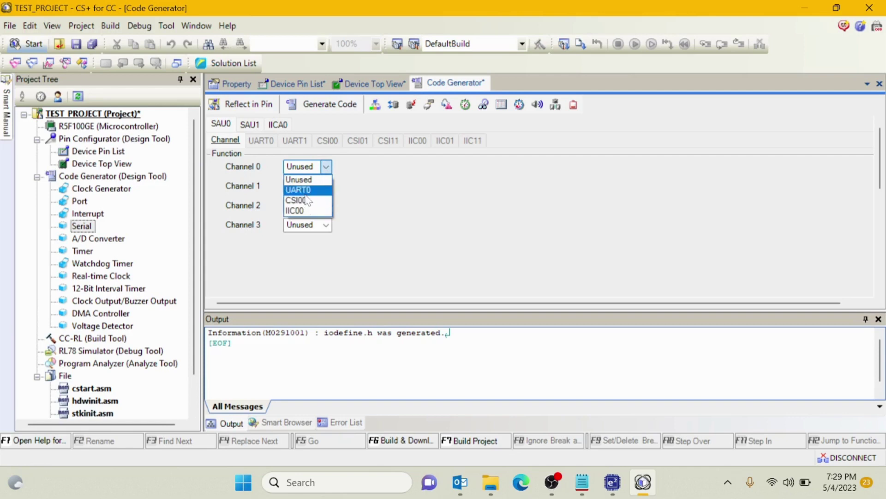
{"action": "left_click", "coordinate": [306, 194]}
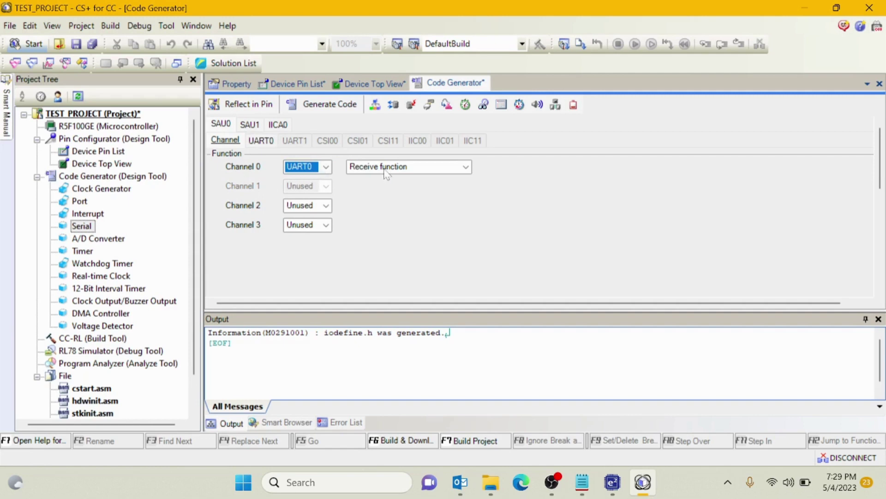
{"action": "left_click", "coordinate": [398, 170]}
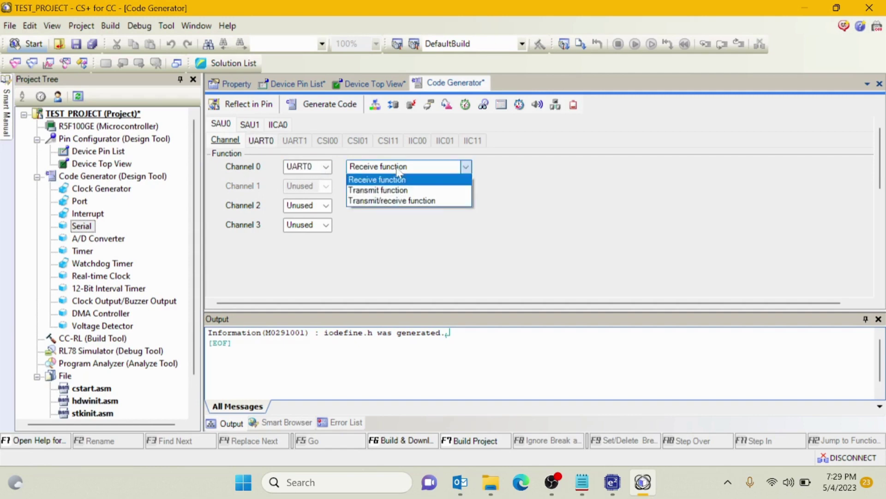
{"action": "left_click", "coordinate": [393, 201]}
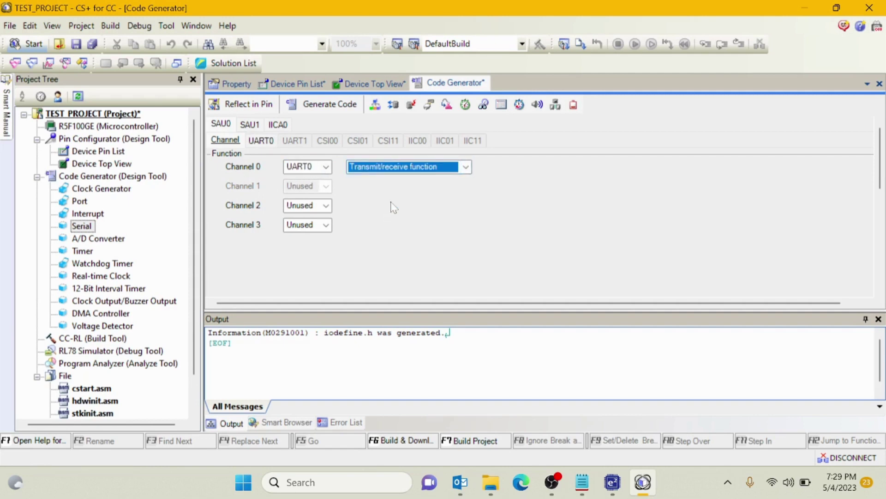
Set the UART0 receive baud rate to 115200 bps.
{"action": "left_click", "coordinate": [260, 140]}
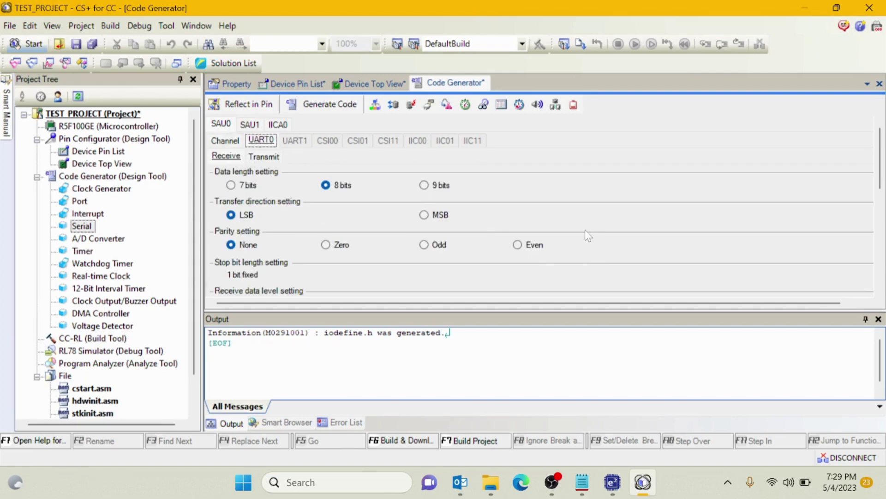
{"action": "scroll", "coordinate": [588, 235], "scroll_direction": "down", "scroll_amount": 4}
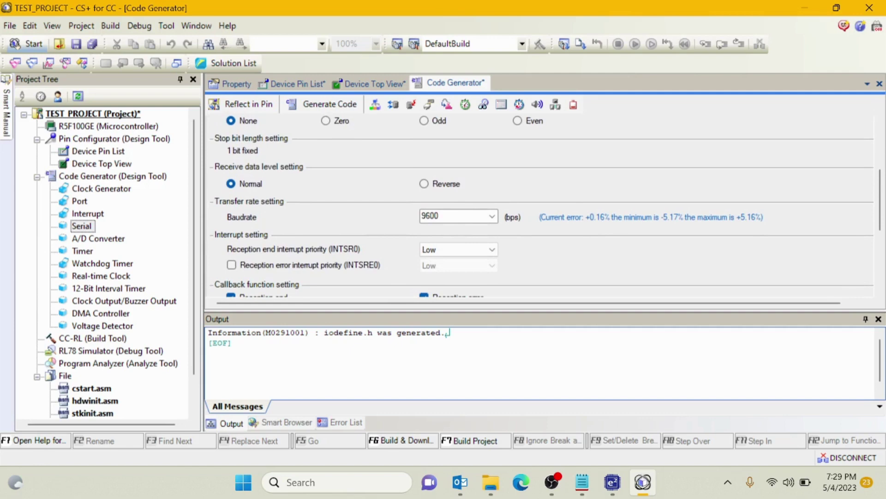
{"action": "left_click", "coordinate": [430, 216]}
{"action": "type", "text": "1152"}
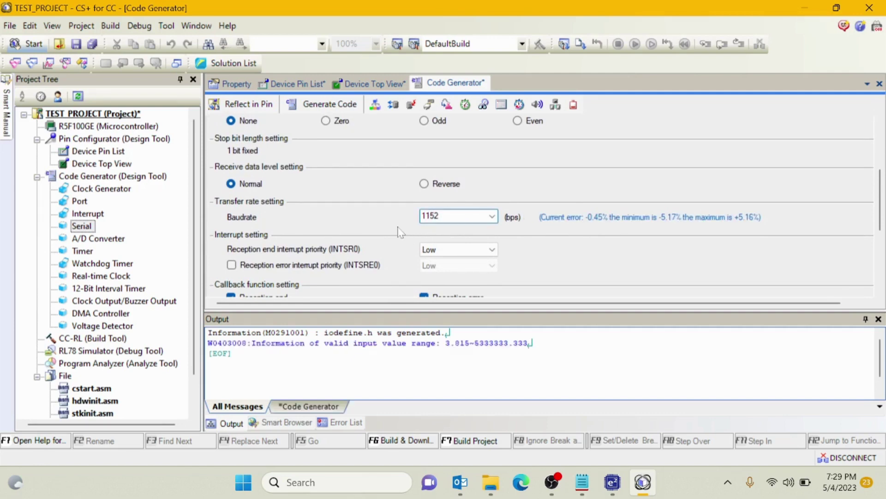
{"action": "type", "text": "00"}
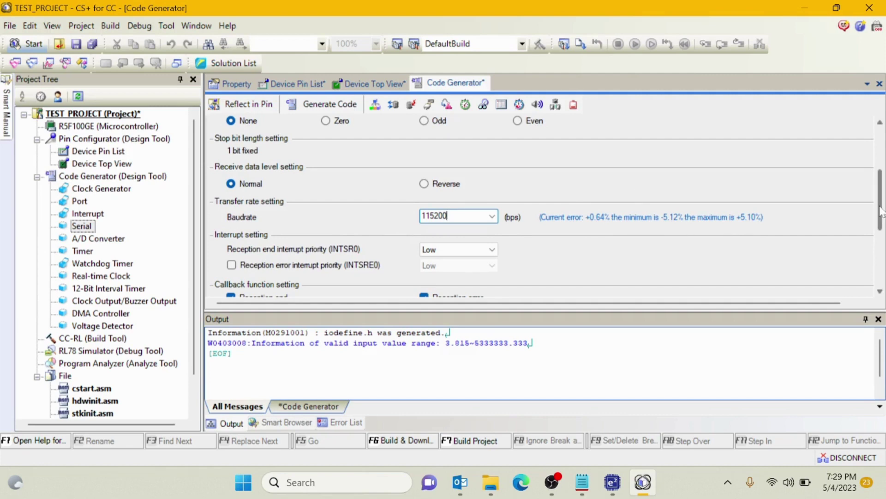
Set the UART0 transmit baud rate to 115200 bps and the transmit end interrupt priority to Level 1.
{"action": "scroll", "coordinate": [880, 211], "scroll_direction": "up", "scroll_amount": 5}
{"action": "left_click", "coordinate": [262, 153]}
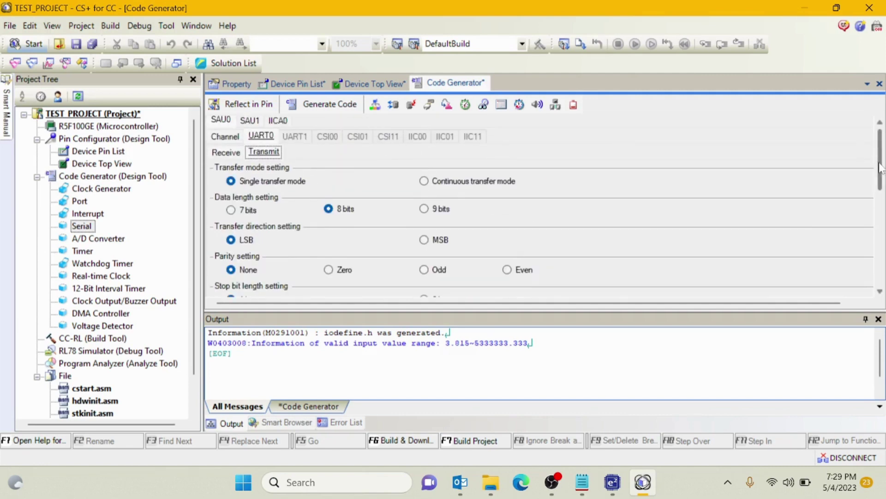
{"action": "scroll", "coordinate": [880, 214], "scroll_direction": "down", "scroll_amount": 5}
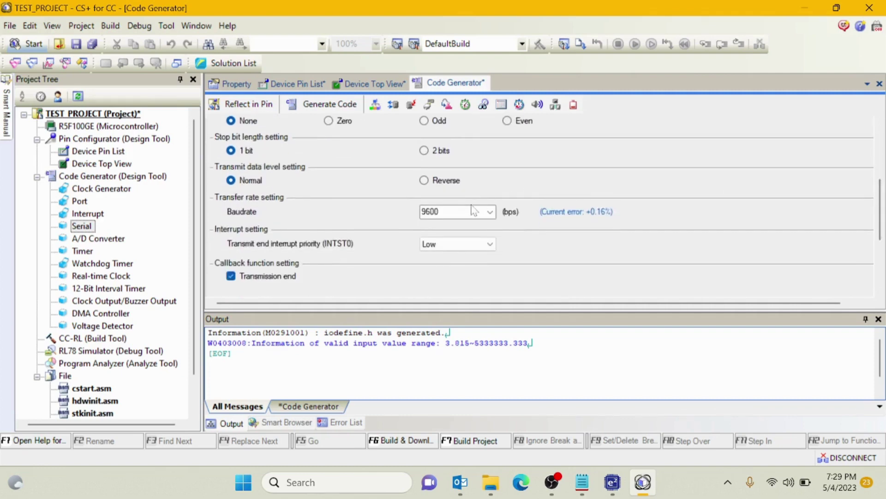
{"action": "double_click", "coordinate": [433, 212]}
{"action": "type", "text": "115"}
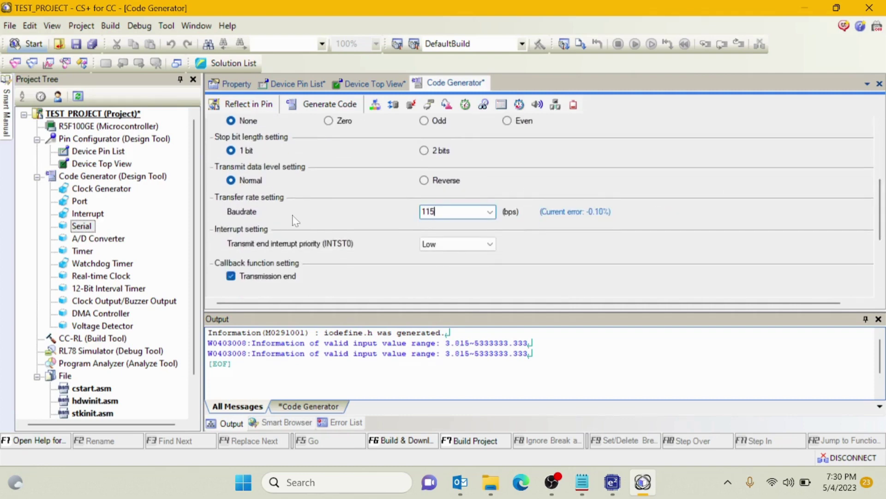
{"action": "type", "text": "200"}
{"action": "left_click", "coordinate": [467, 248]}
{"action": "left_click", "coordinate": [461, 265]}
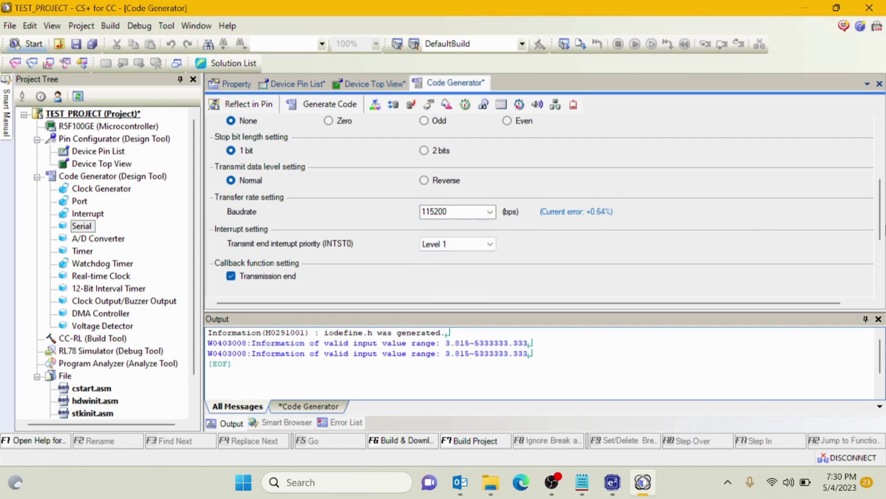
{"action": "left_click_drag", "start_coordinate": [882, 203], "coordinate": [883, 143]}
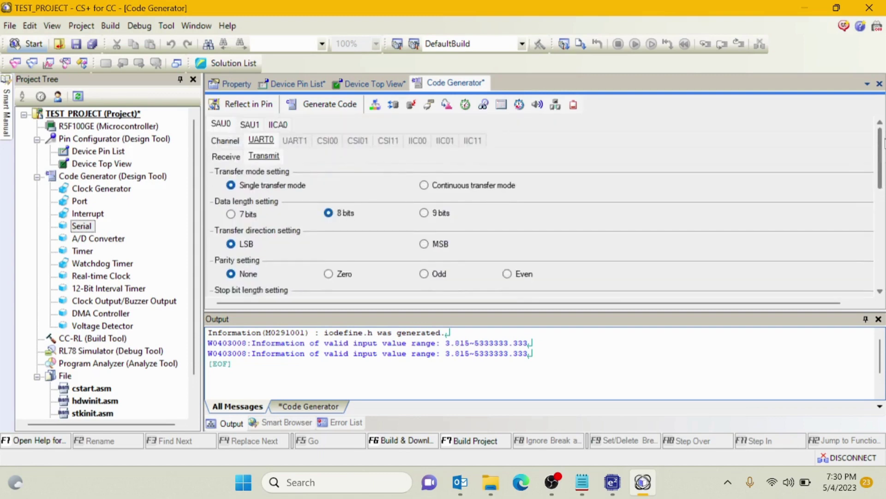
Set the A/D converter to Used with comparator operation enabled, and review its trigger, operation mode and conversion time settings.
{"action": "double_click", "coordinate": [102, 240]}
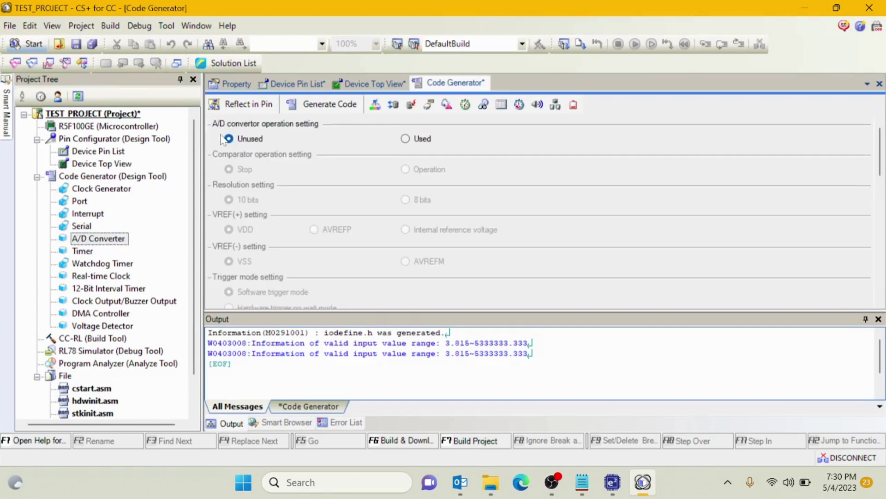
{"action": "left_click", "coordinate": [405, 139]}
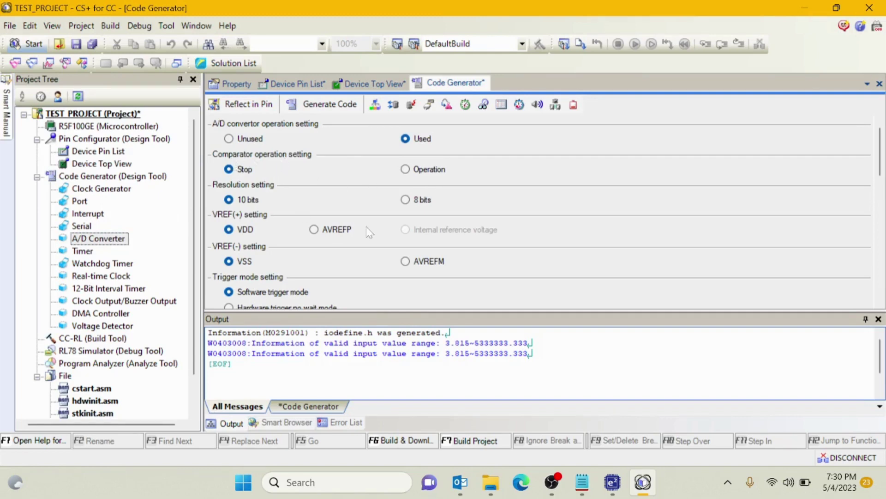
{"action": "left_click", "coordinate": [427, 171]}
{"action": "scroll", "coordinate": [469, 224], "scroll_direction": "down", "scroll_amount": 5}
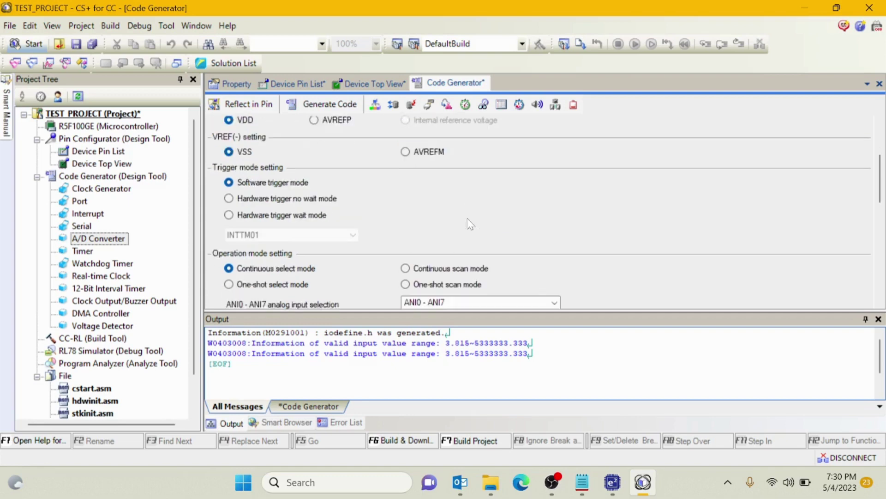
{"action": "scroll", "coordinate": [470, 224], "scroll_direction": "down", "scroll_amount": 2}
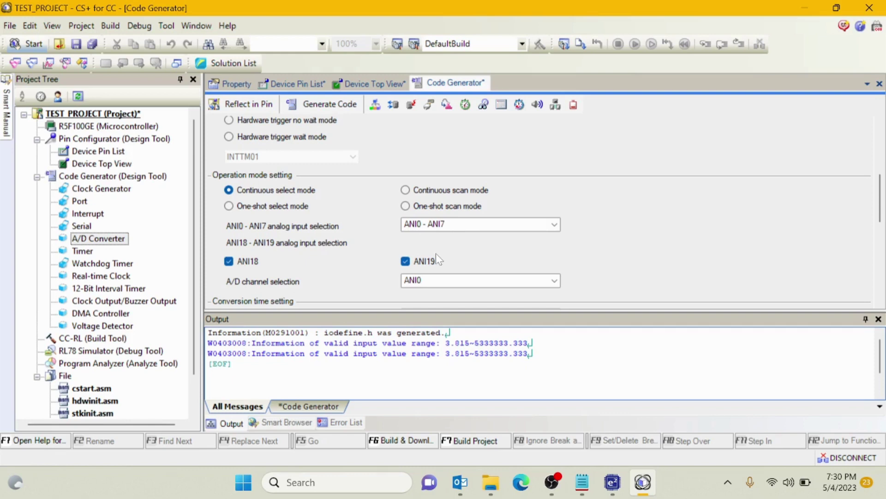
{"action": "scroll", "coordinate": [477, 267], "scroll_direction": "down", "scroll_amount": 1}
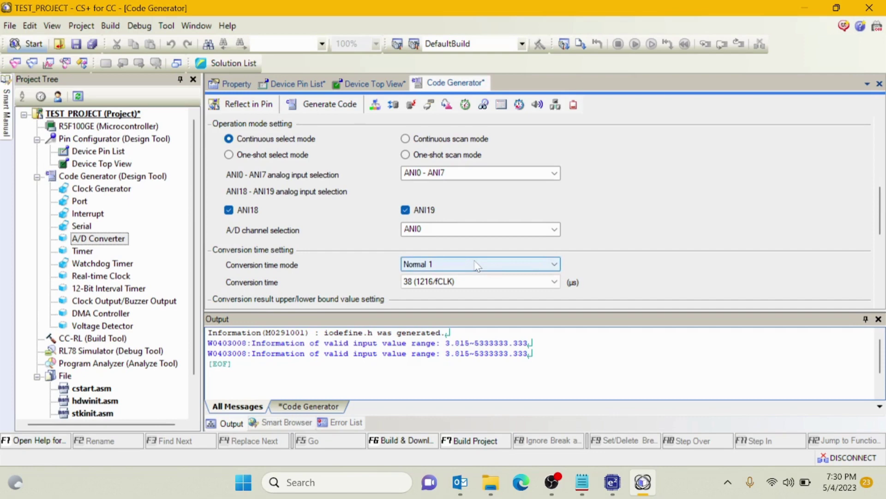
In the Timer settings, assign the Interval timer function to channel 0.
{"action": "double_click", "coordinate": [82, 251]}
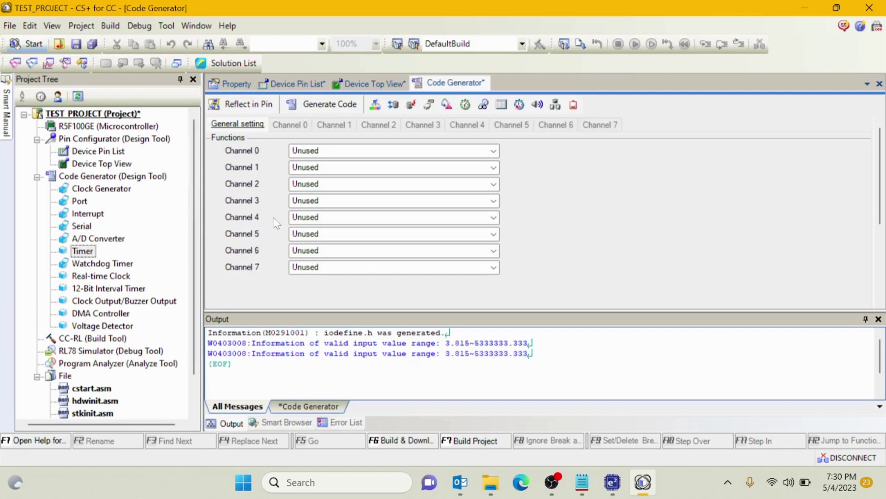
{"action": "left_click", "coordinate": [361, 154]}
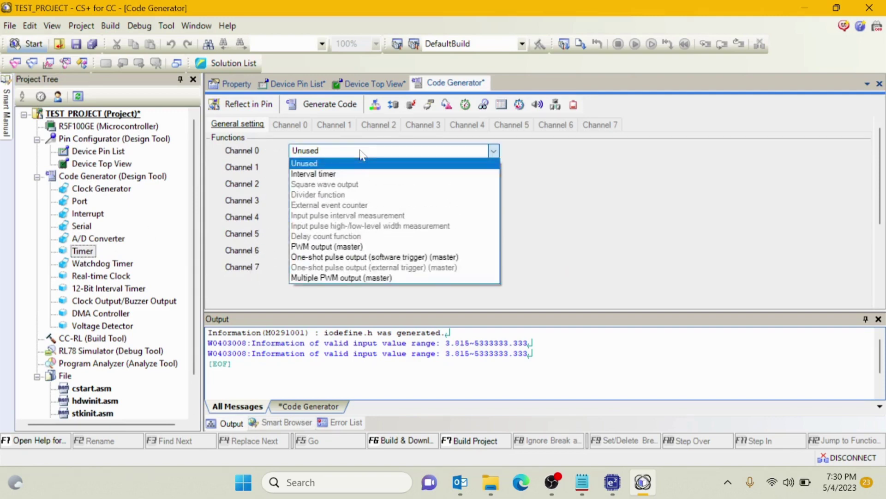
{"action": "left_click", "coordinate": [336, 174]}
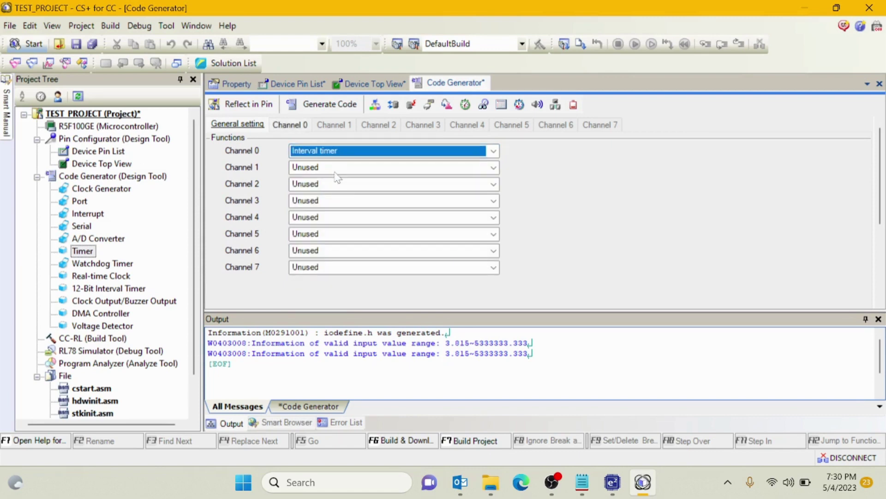
Set the timer channel 0 interval to 1 ms and its end-of-count interrupt priority to High.
{"action": "left_click", "coordinate": [291, 125]}
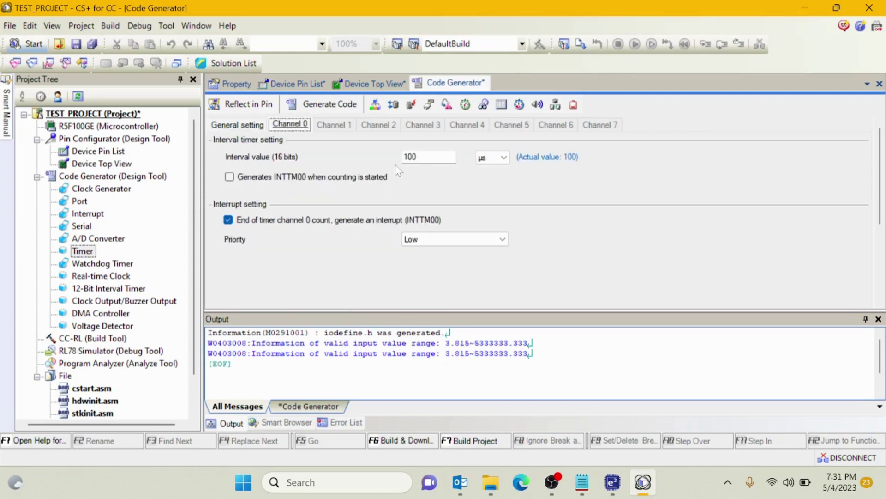
{"action": "key", "text": "Tab"}
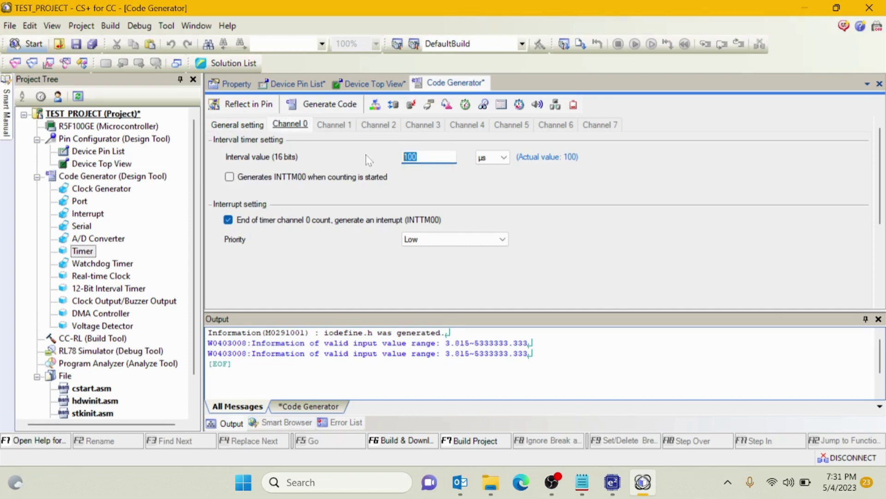
{"action": "type", "text": "1"}
{"action": "left_click", "coordinate": [490, 157]}
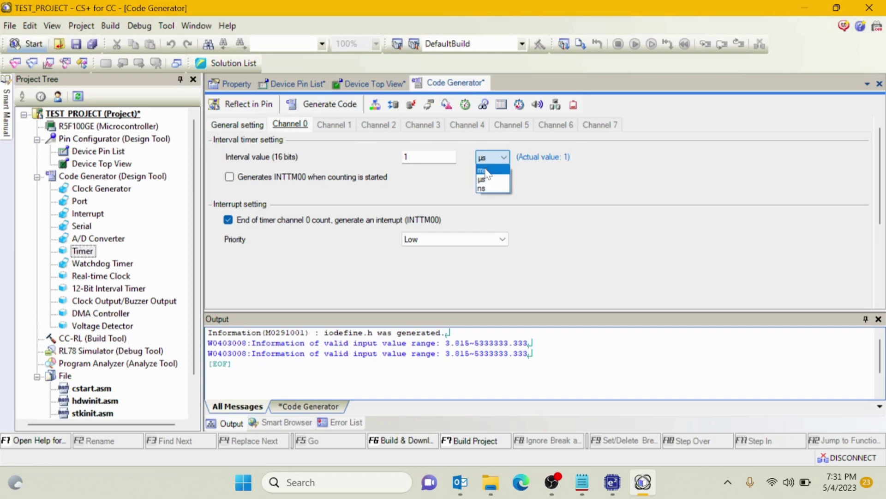
{"action": "left_click", "coordinate": [487, 171]}
{"action": "left_click", "coordinate": [465, 236]}
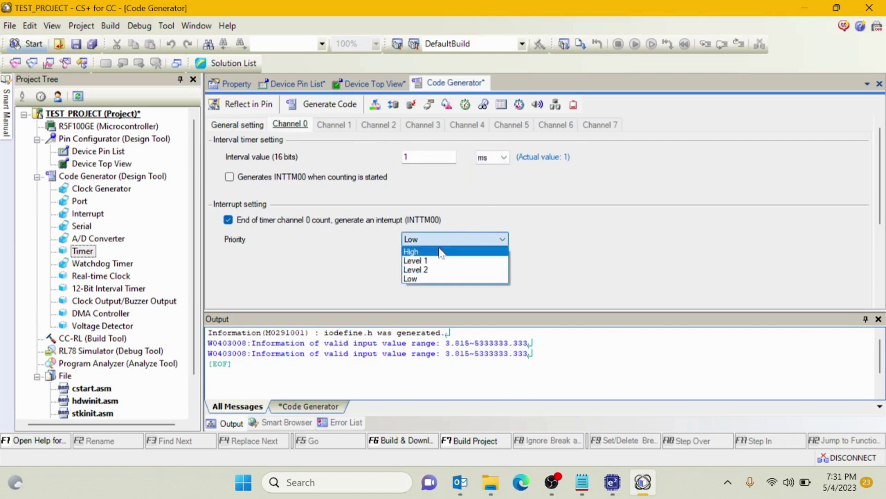
{"action": "left_click", "coordinate": [440, 253]}
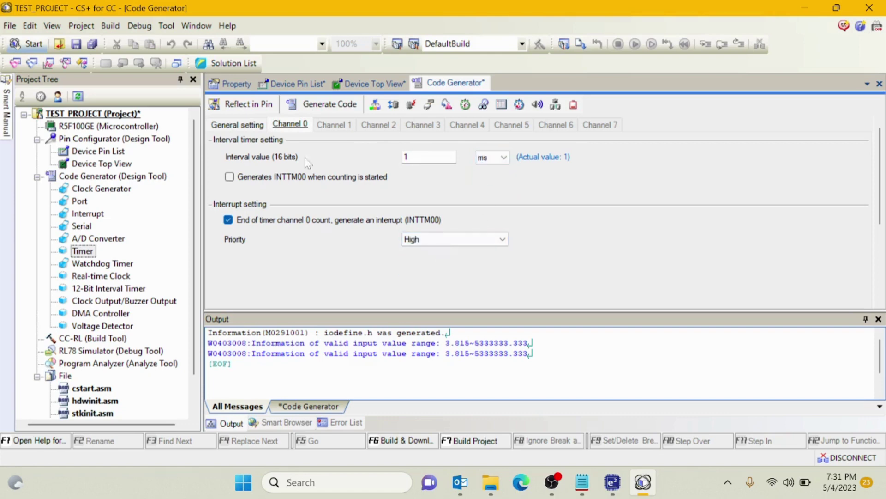
In the Timer general settings, assign the PWM output (master) function to channel 2.
{"action": "left_click", "coordinate": [233, 123]}
{"action": "left_click", "coordinate": [365, 170]}
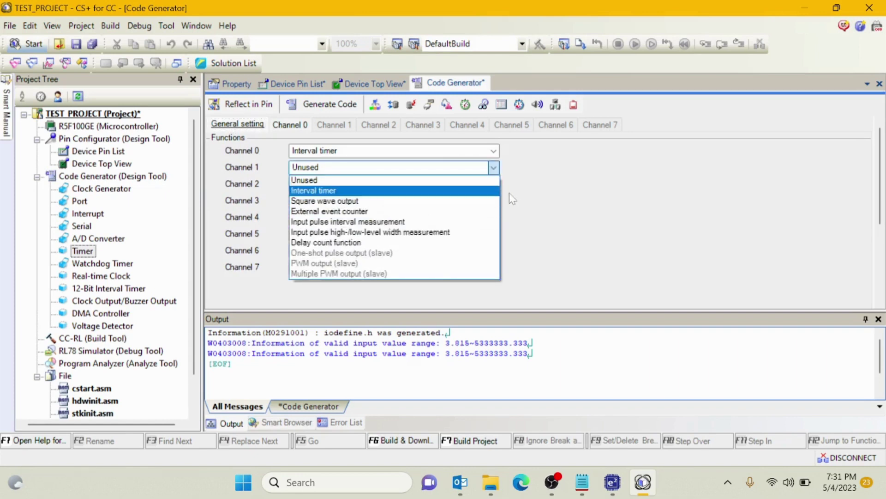
{"action": "left_click", "coordinate": [517, 194]}
{"action": "left_click", "coordinate": [369, 184]}
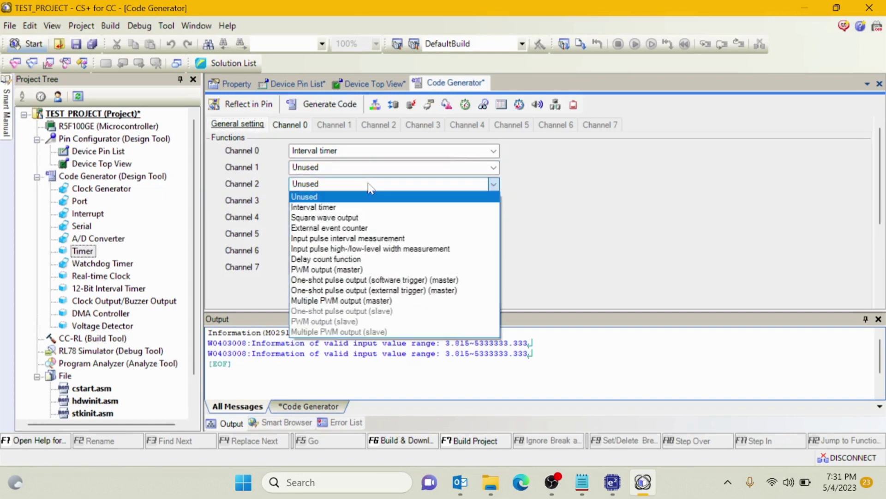
{"action": "left_click", "coordinate": [333, 269]}
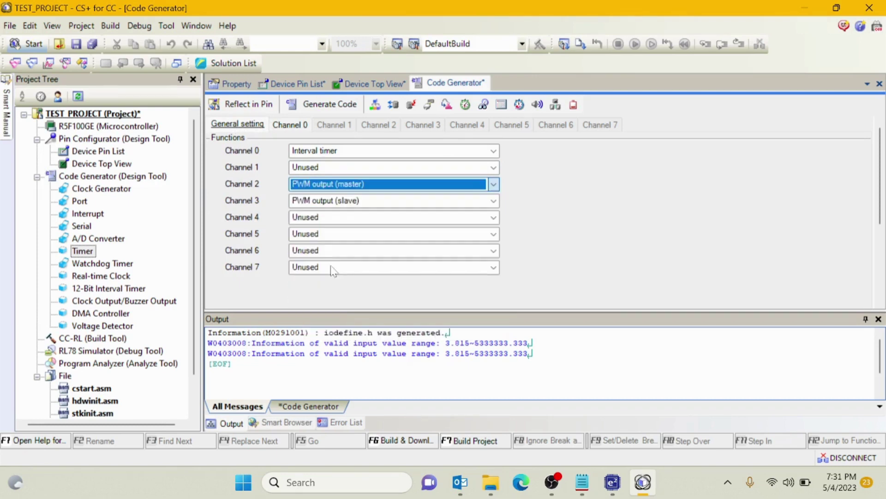
Set the PWM cycle value of timer channel 2 (master) to 1 ms.
{"action": "left_click", "coordinate": [378, 125]}
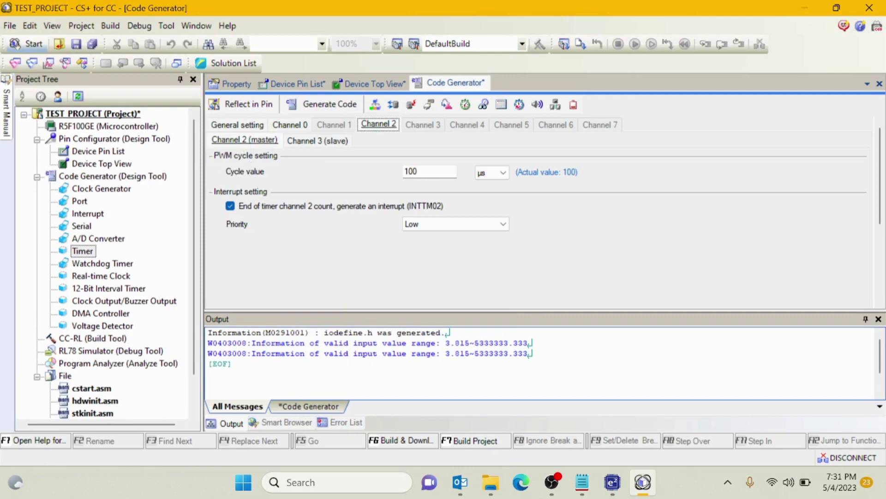
{"action": "left_click", "coordinate": [429, 171]}
{"action": "left_click_drag", "start_coordinate": [429, 172], "coordinate": [384, 174]}
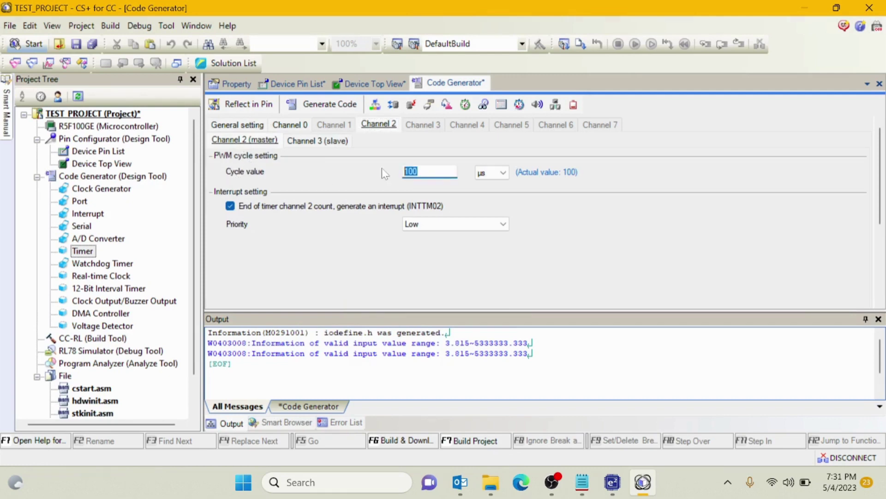
{"action": "type", "text": "1"}
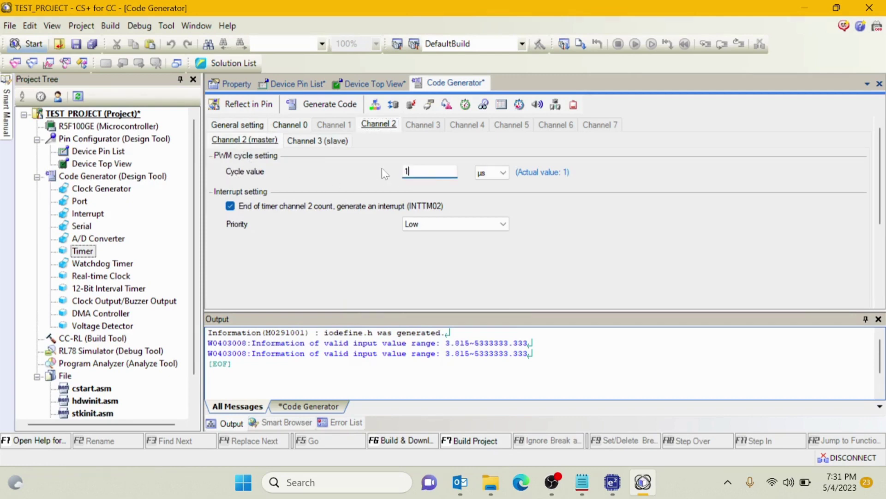
{"action": "left_click", "coordinate": [488, 178]}
{"action": "left_click", "coordinate": [486, 185]}
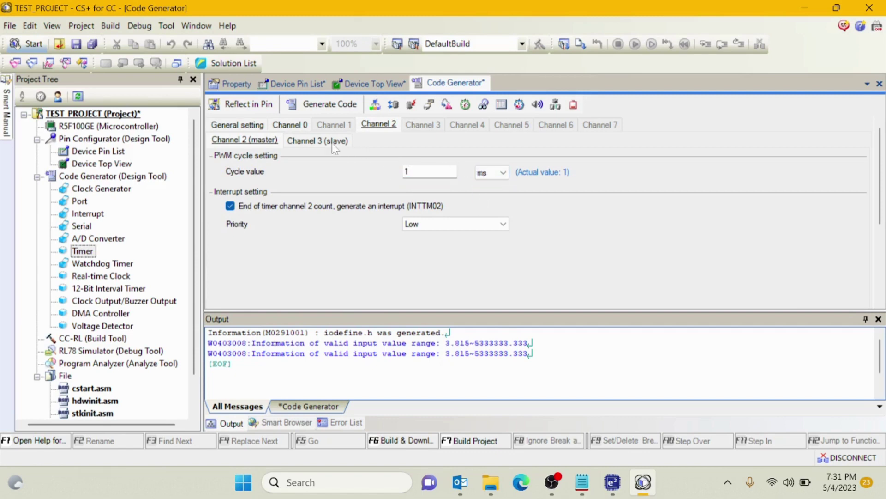
Set the PWM duty value of timer channel 3 (slave) to 10%.
{"action": "left_click", "coordinate": [319, 141]}
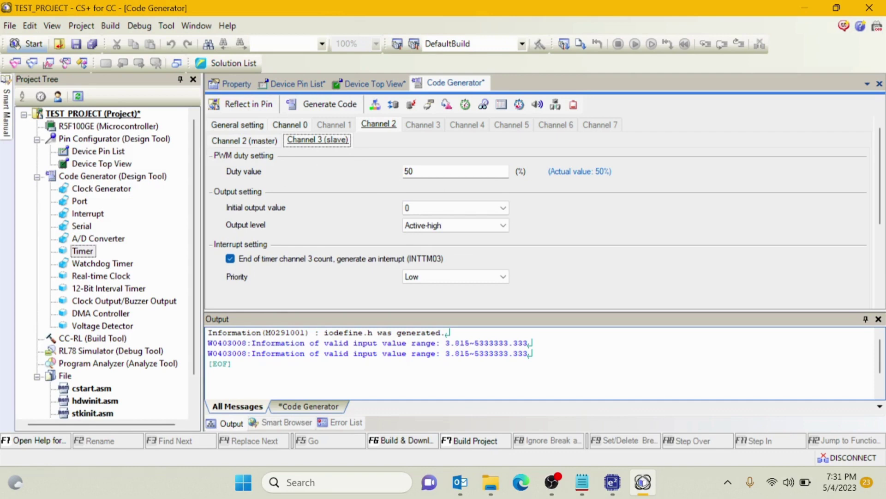
{"action": "left_click_drag", "start_coordinate": [415, 171], "coordinate": [403, 171]}
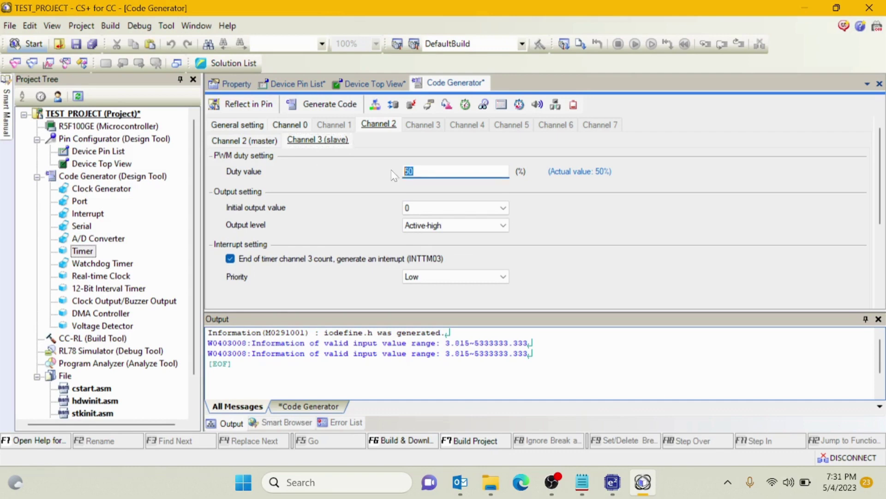
{"action": "type", "text": "10"}
Set the watchdog timer to Unused and the real-time clock to Used with the 12-hour system.
{"action": "double_click", "coordinate": [112, 263]}
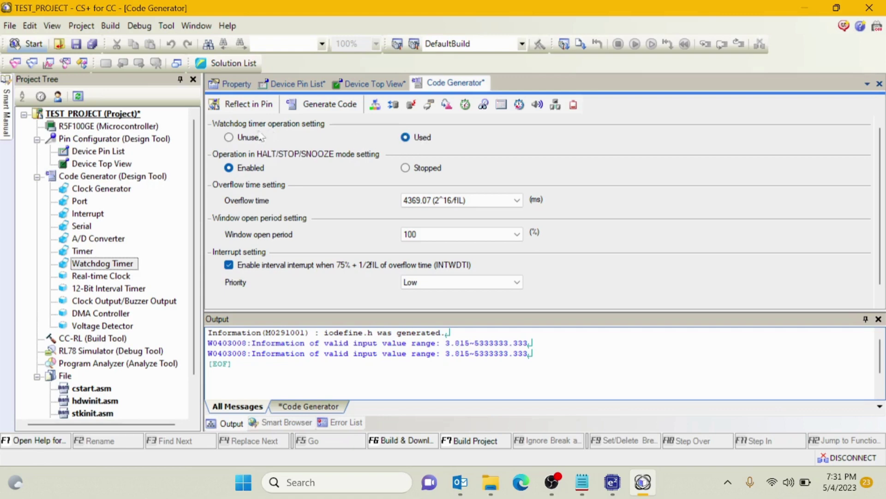
{"action": "left_click", "coordinate": [245, 138]}
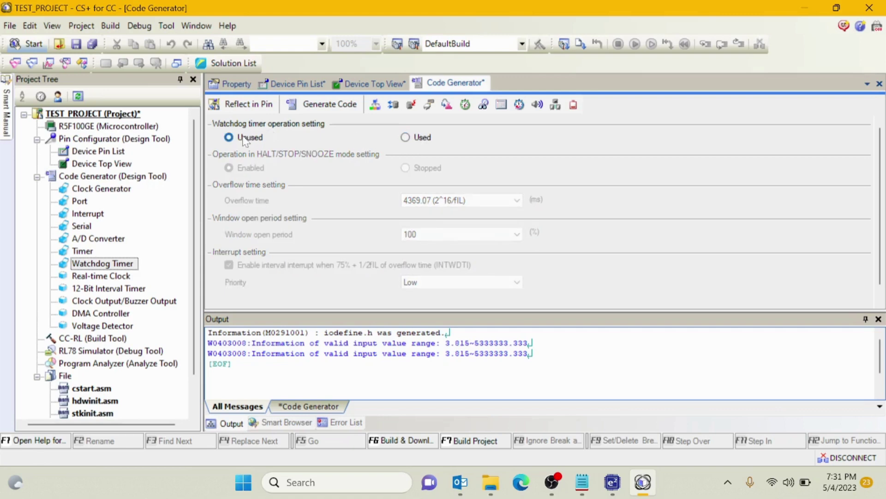
{"action": "double_click", "coordinate": [99, 276]}
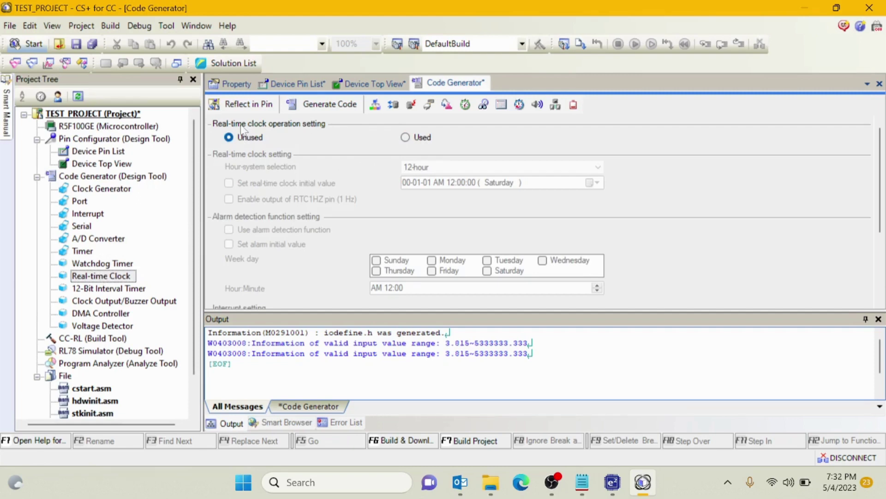
{"action": "left_click", "coordinate": [405, 137]}
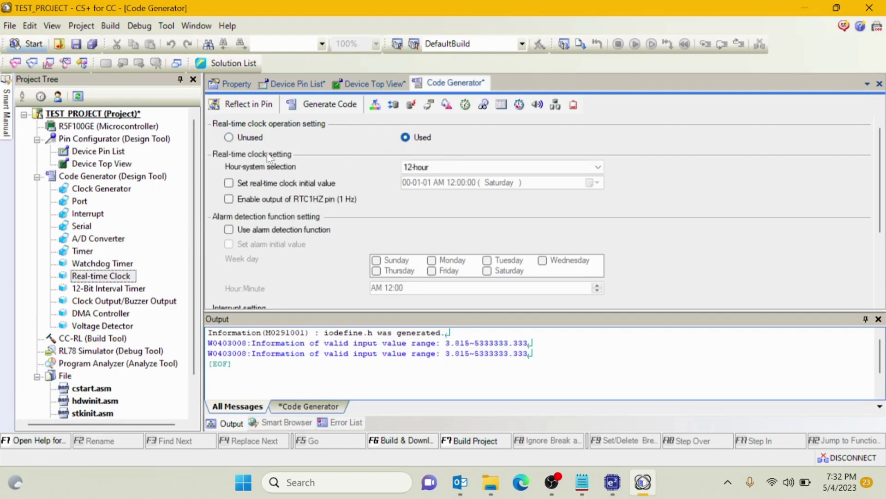
{"action": "left_click", "coordinate": [445, 170]}
{"action": "left_click", "coordinate": [445, 170]}
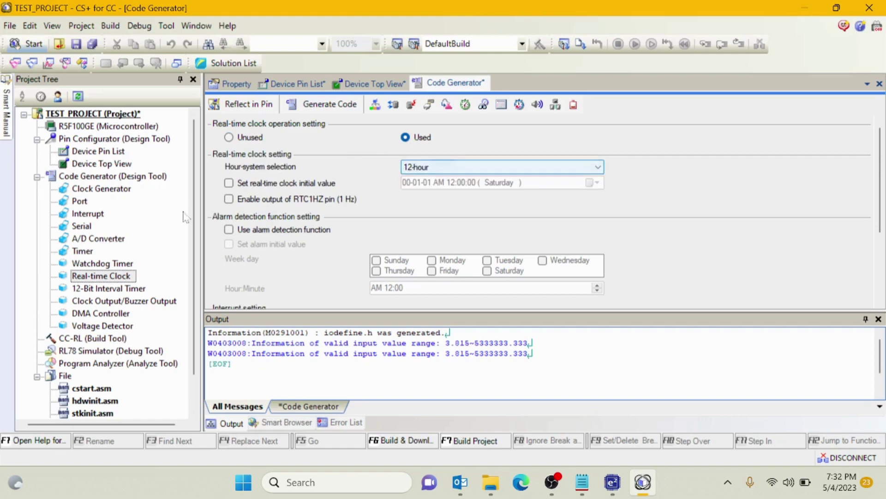
Set the 12-bit interval timer to Used and choose the unit for its interval value.
{"action": "double_click", "coordinate": [104, 289]}
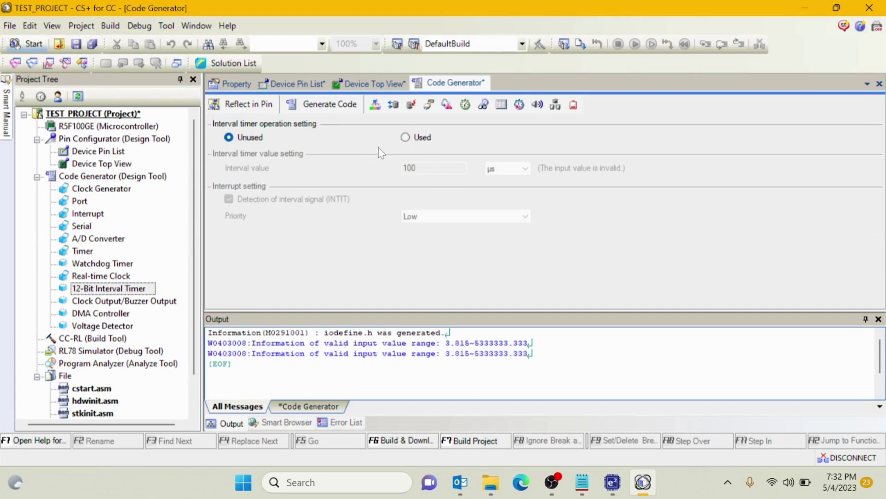
{"action": "left_click", "coordinate": [405, 137]}
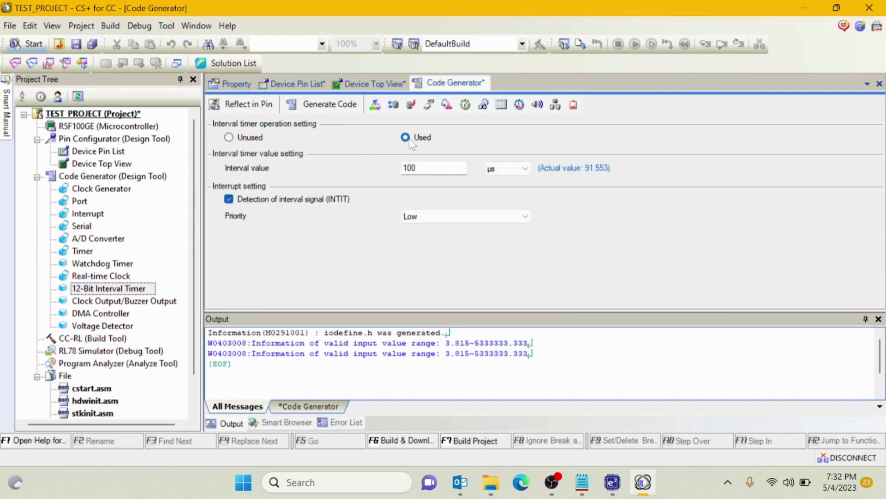
{"action": "left_click", "coordinate": [504, 170]}
{"action": "left_click", "coordinate": [502, 181]}
Review the Clock Output/Buzzer Output settings and the DMA0 transfer options, leaving DMA0 set to Unused.
{"action": "double_click", "coordinate": [147, 302]}
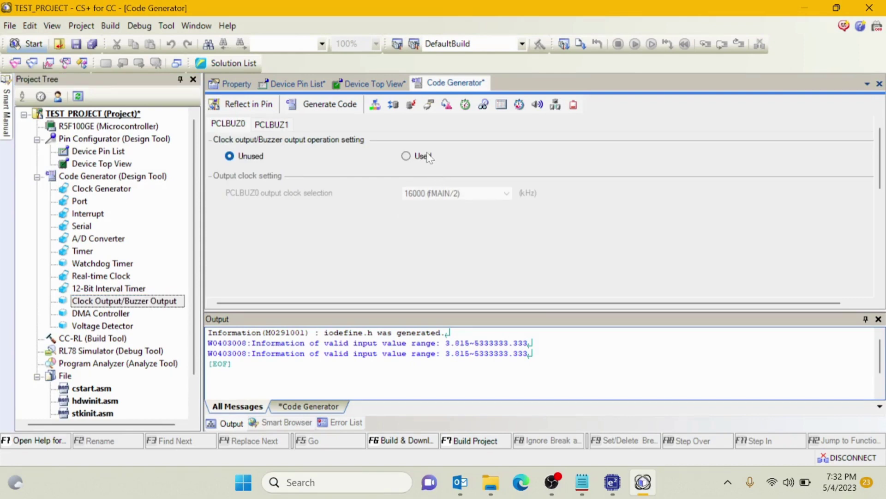
{"action": "double_click", "coordinate": [101, 314]}
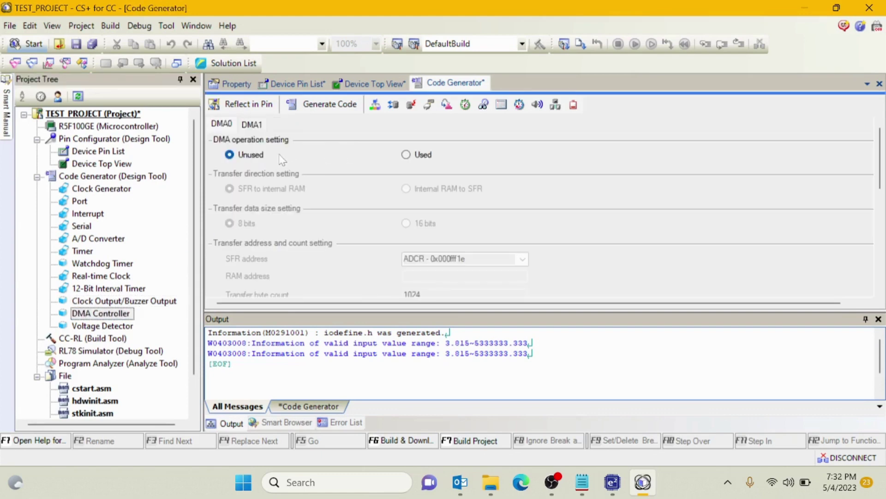
{"action": "left_click", "coordinate": [425, 157]}
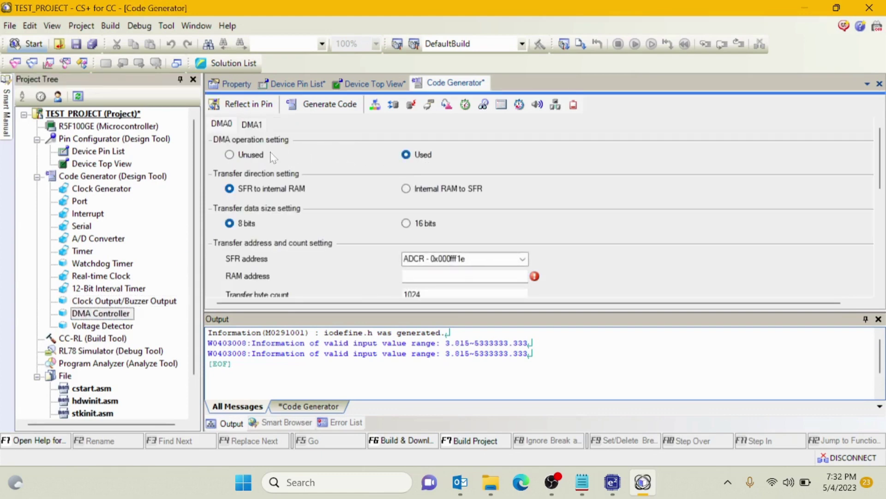
{"action": "left_click", "coordinate": [250, 155]}
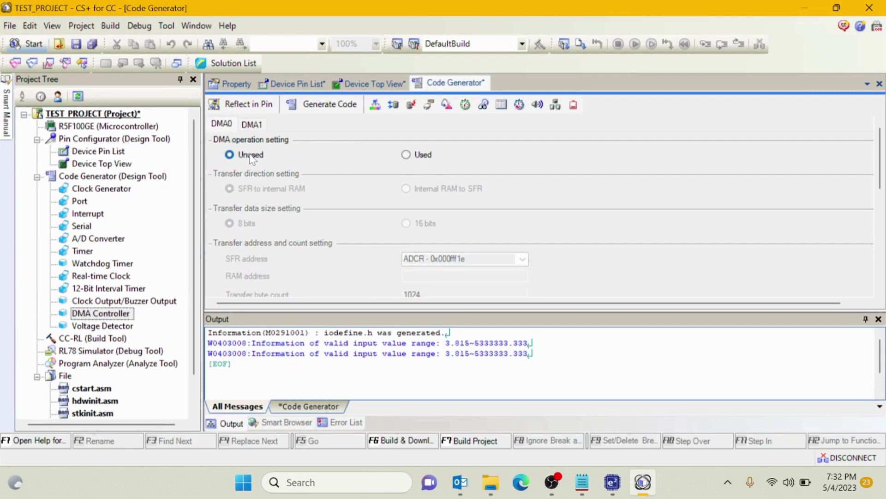
Set the low voltage detector to Used in reset mode with a reset generation level (VLVD) of 2.65 V.
{"action": "double_click", "coordinate": [86, 325]}
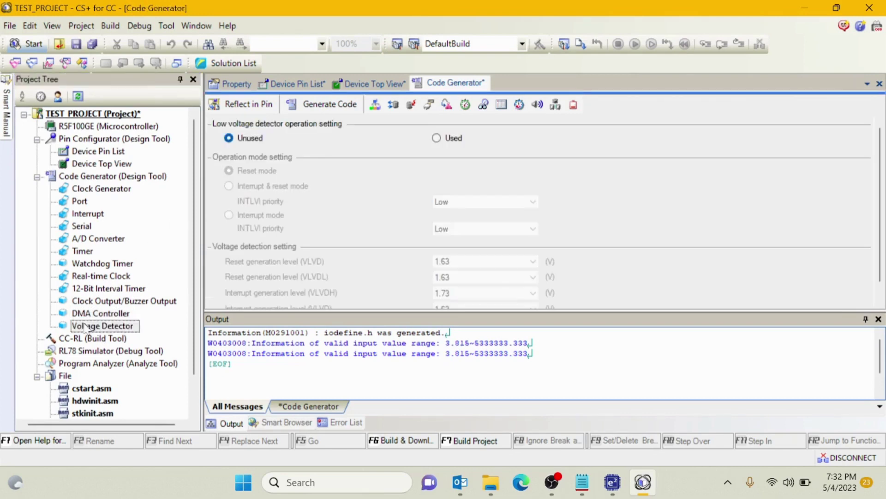
{"action": "left_click", "coordinate": [445, 140]}
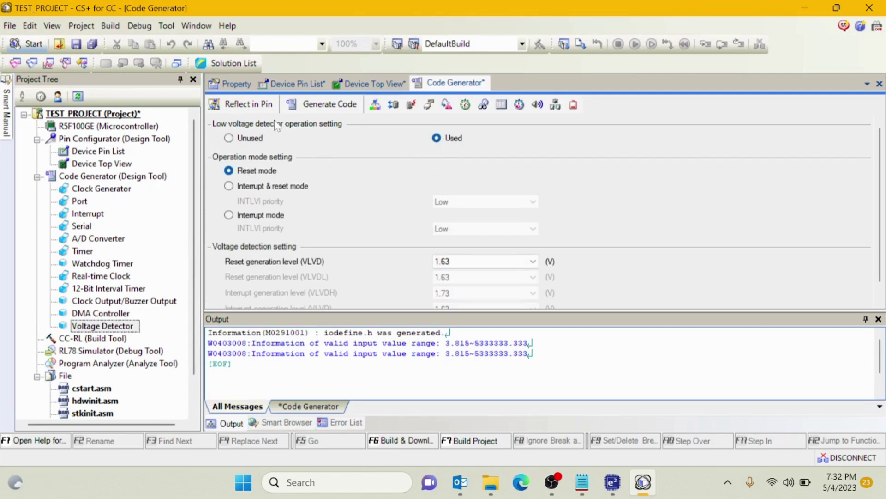
{"action": "left_click", "coordinate": [248, 140]}
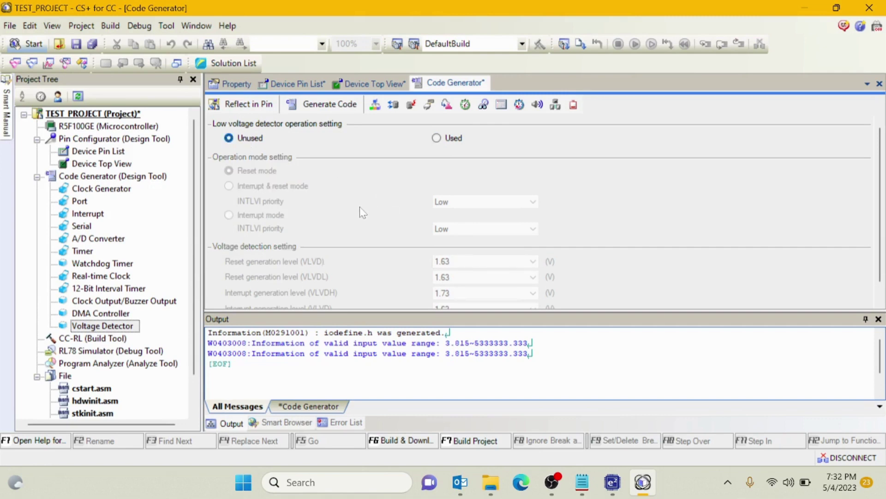
{"action": "left_click", "coordinate": [447, 139]}
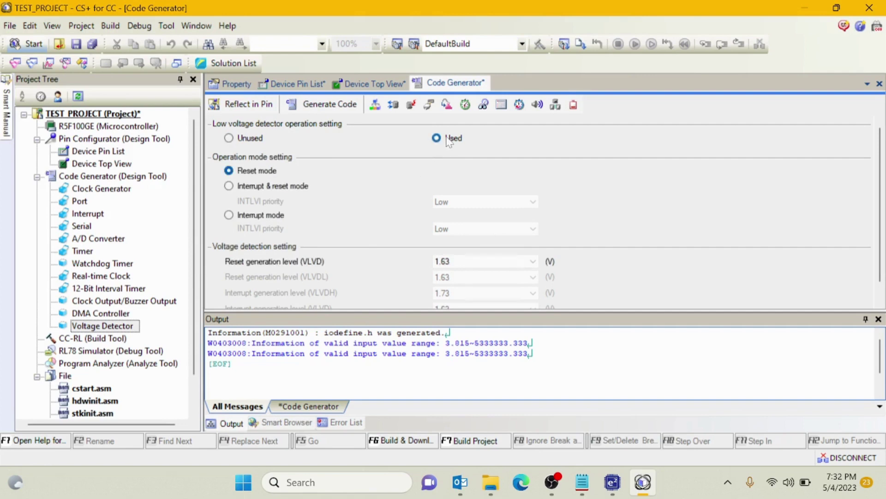
{"action": "left_click", "coordinate": [462, 261]}
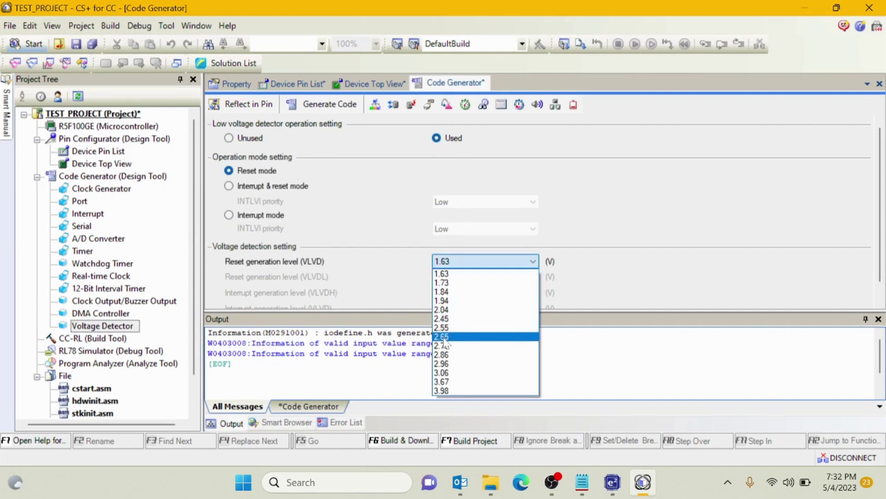
{"action": "left_click", "coordinate": [444, 339]}
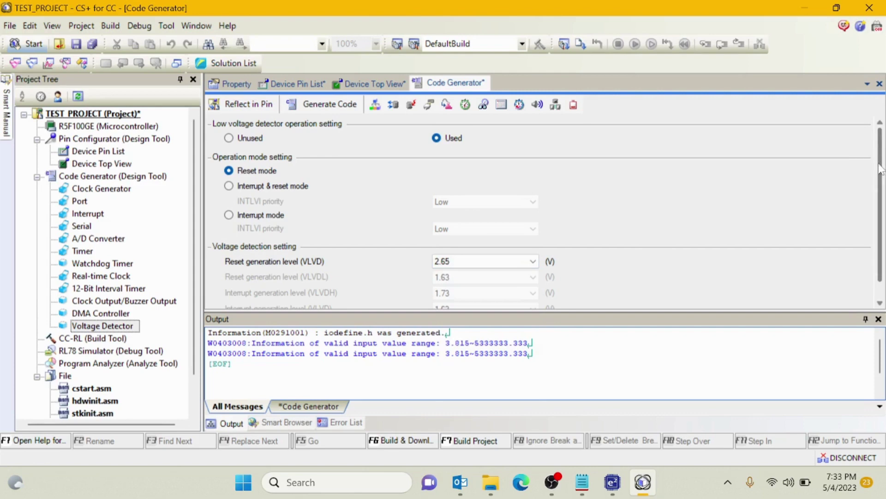
{"action": "mouse_move", "coordinate": [880, 170]}
{"action": "left_mouse_down"}
{"action": "mouse_move", "coordinate": [880, 201]}
{"action": "mouse_move", "coordinate": [880, 164]}
{"action": "left_mouse_up"}
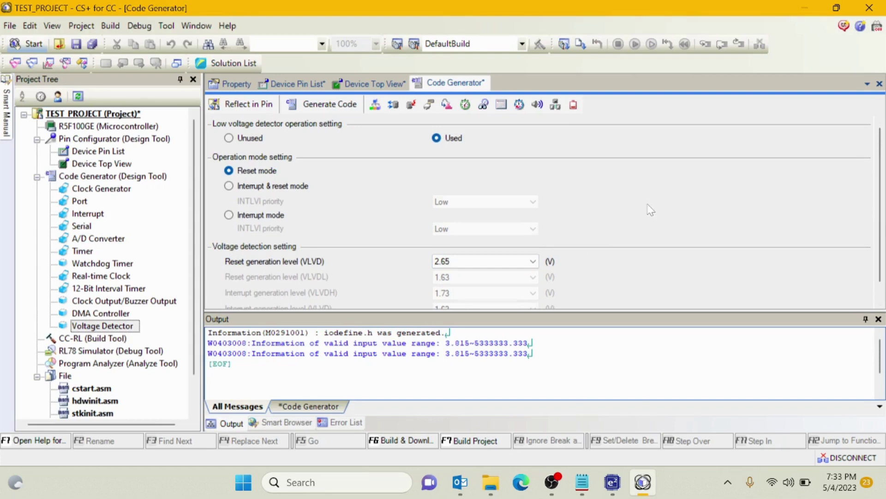
{"action": "scroll", "coordinate": [616, 210], "scroll_direction": "down", "scroll_amount": 1}
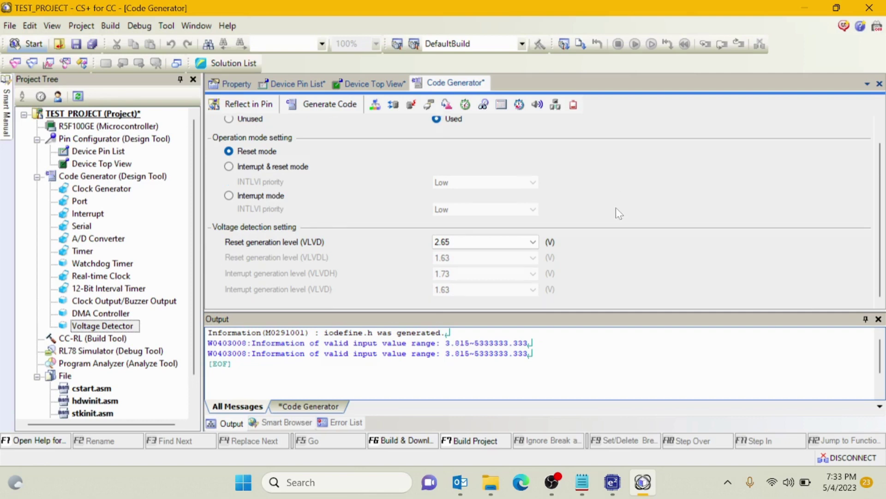
{"action": "scroll", "coordinate": [617, 210], "scroll_direction": "up", "scroll_amount": 1}
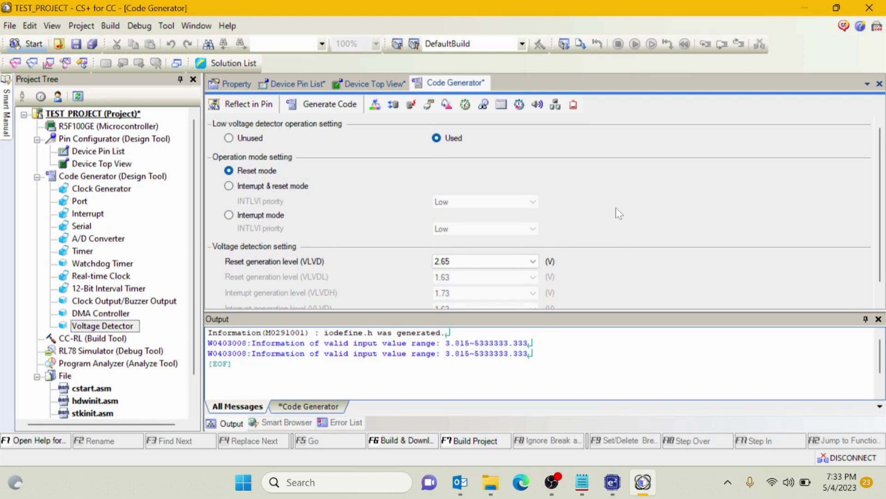
In the Clock Generator settings, set on-chip debug operation to Used with the E2 Lite emulator.
{"action": "left_click", "coordinate": [106, 189]}
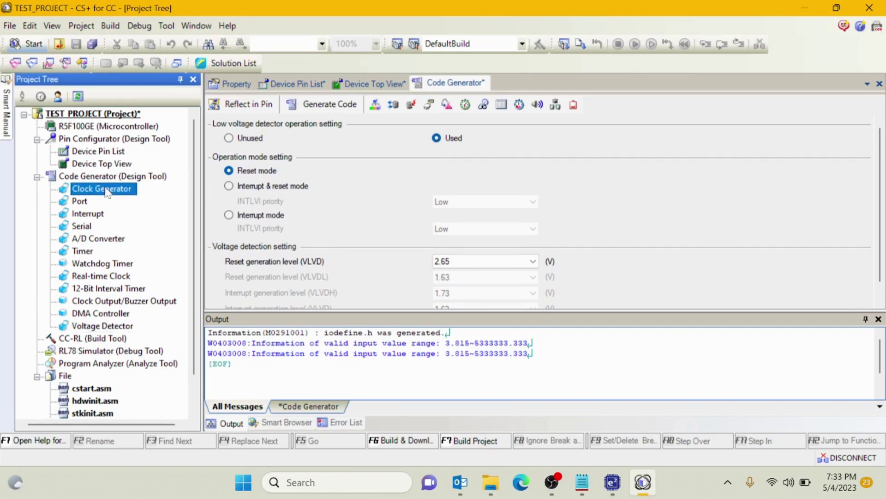
{"action": "scroll", "coordinate": [462, 198], "scroll_direction": "up", "scroll_amount": 3}
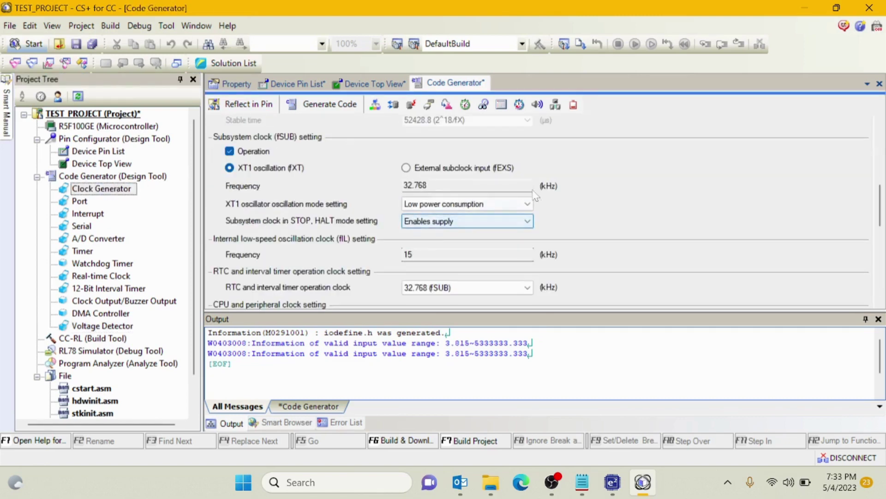
{"action": "scroll", "coordinate": [536, 194], "scroll_direction": "up", "scroll_amount": 5}
{"action": "left_click", "coordinate": [642, 124]}
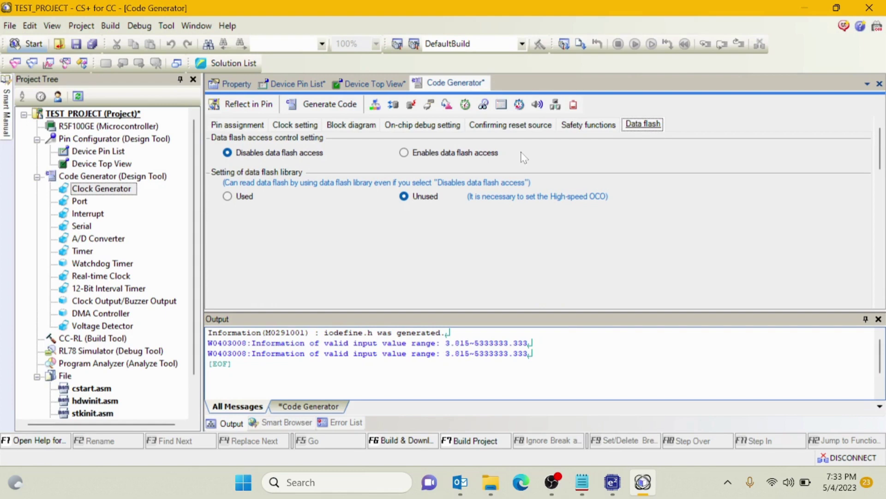
{"action": "left_click", "coordinate": [440, 125]}
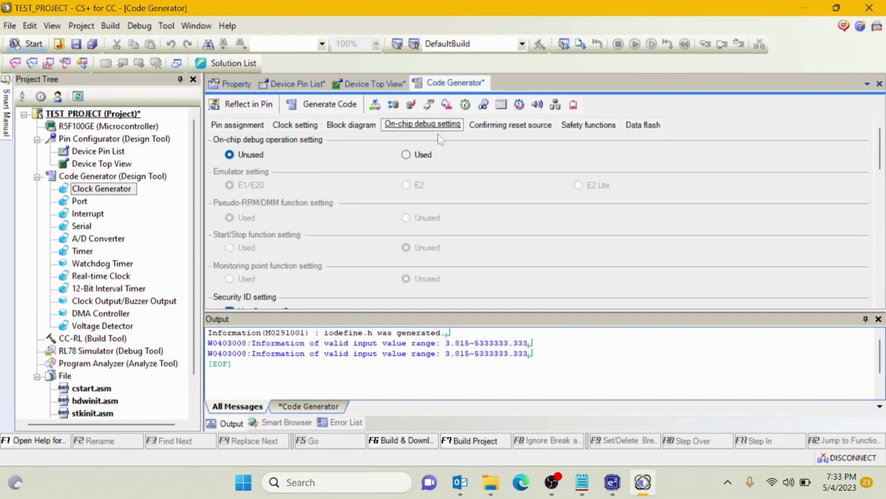
{"action": "left_click", "coordinate": [423, 155]}
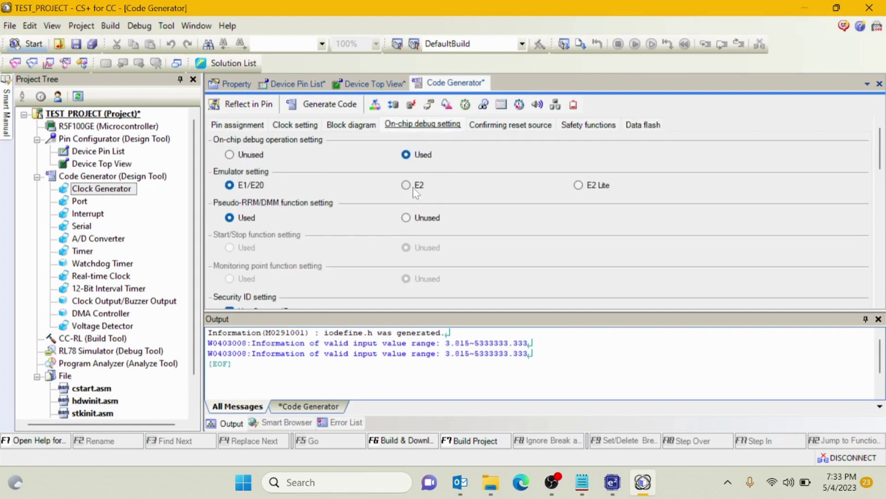
{"action": "left_click", "coordinate": [590, 189]}
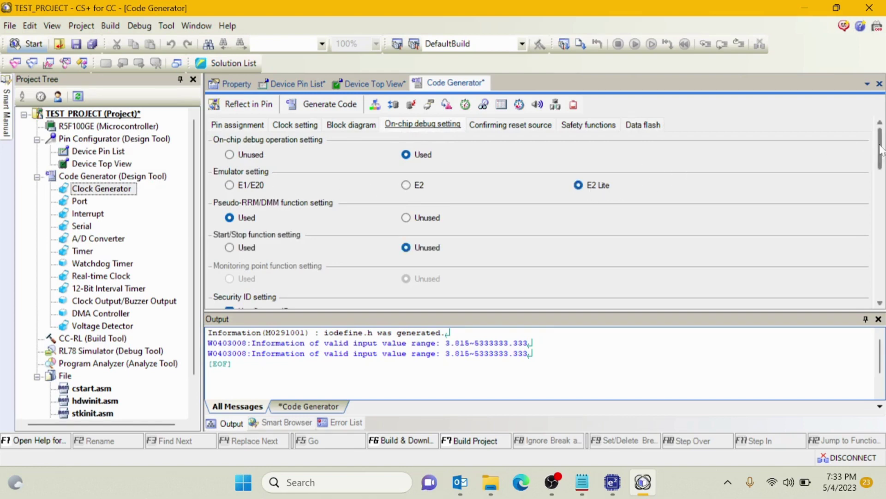
Check the Security ID in the on-chip debug settings and generate the code for the configured project.
{"action": "left_click_drag", "start_coordinate": [880, 145], "coordinate": [880, 165]}
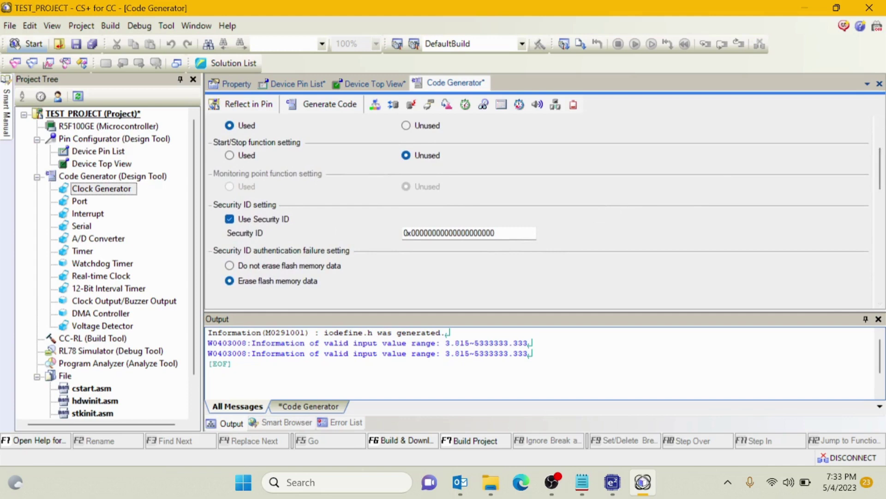
{"action": "left_click", "coordinate": [496, 233]}
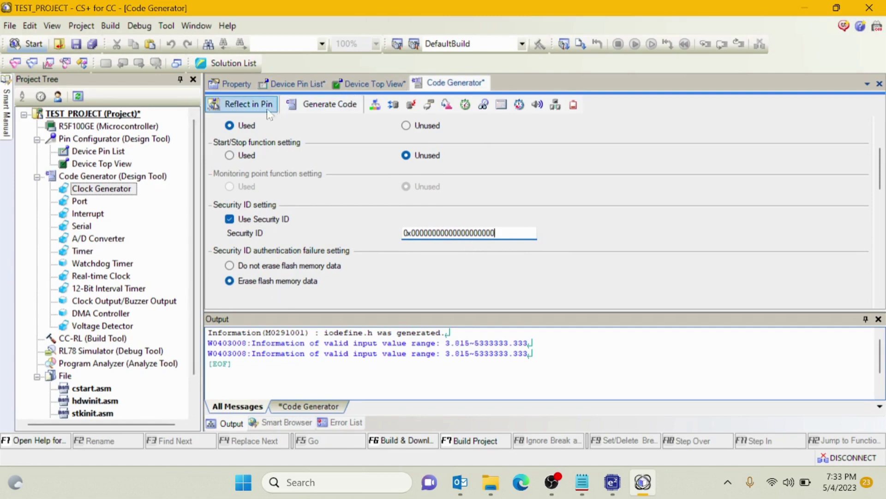
{"action": "left_click", "coordinate": [334, 104]}
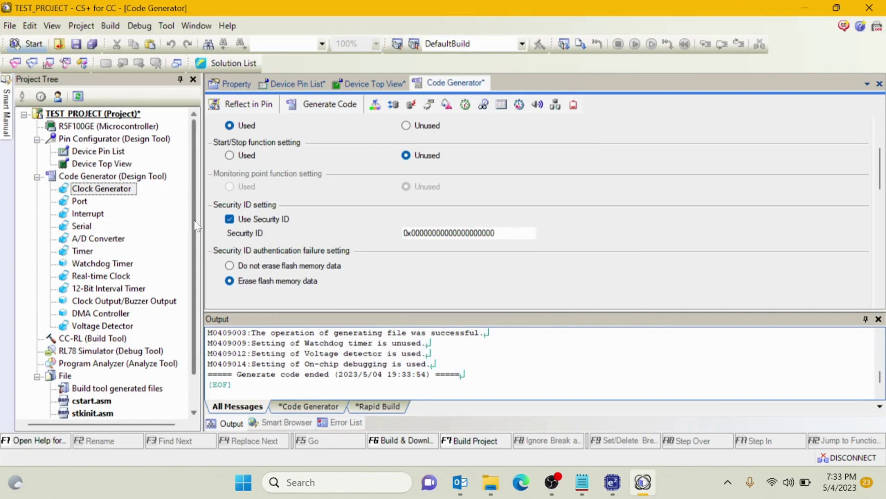
Open r_main.c from the generated Code Generator files and examine the user code area around the while loop in main.
{"action": "scroll", "coordinate": [196, 226], "scroll_direction": "down", "scroll_amount": 3}
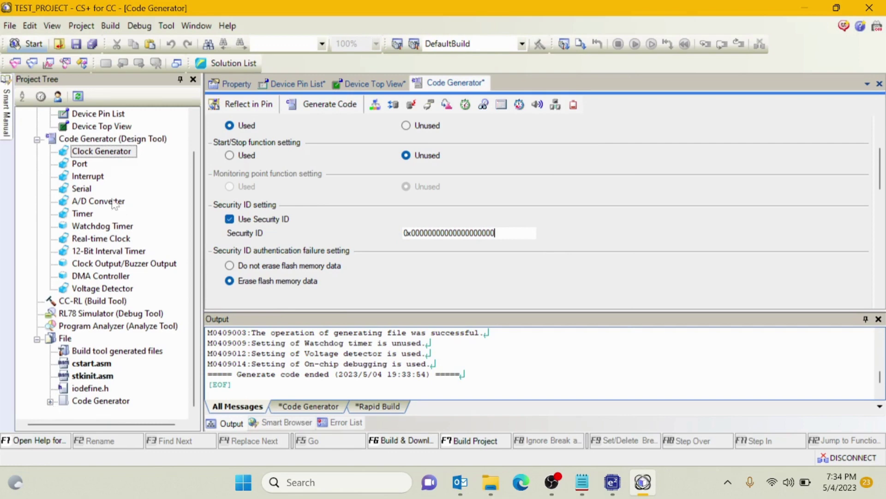
{"action": "left_click", "coordinate": [50, 401]}
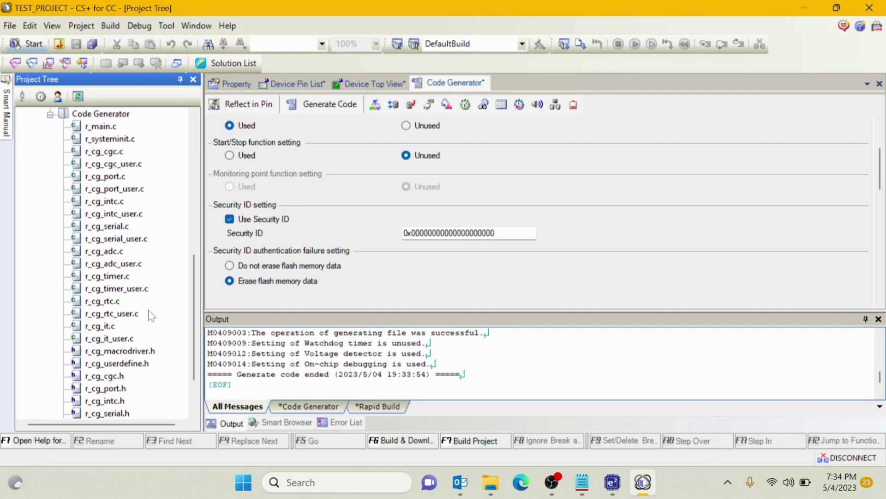
{"action": "left_click", "coordinate": [104, 130]}
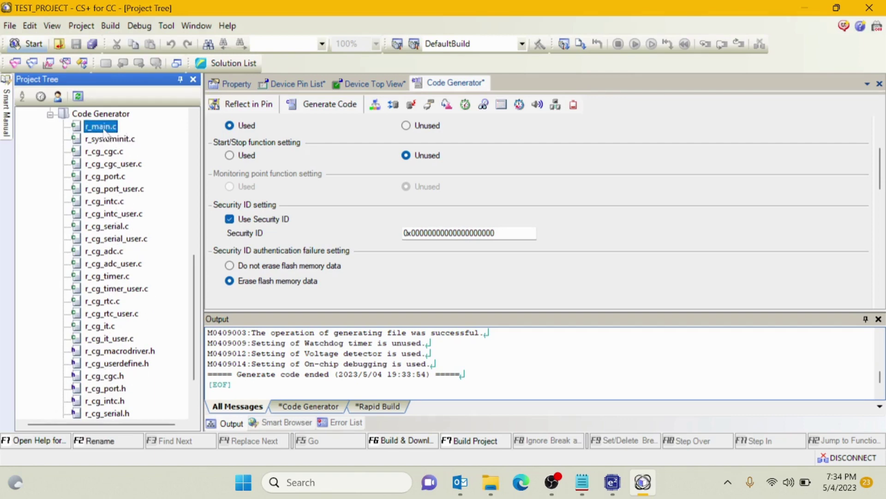
{"action": "double_click", "coordinate": [104, 131]}
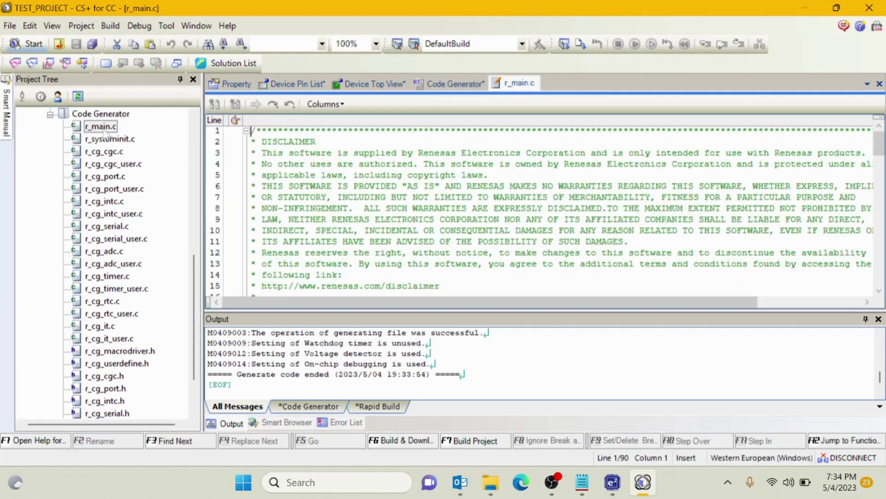
{"action": "scroll", "coordinate": [545, 210], "scroll_direction": "down", "scroll_amount": 19}
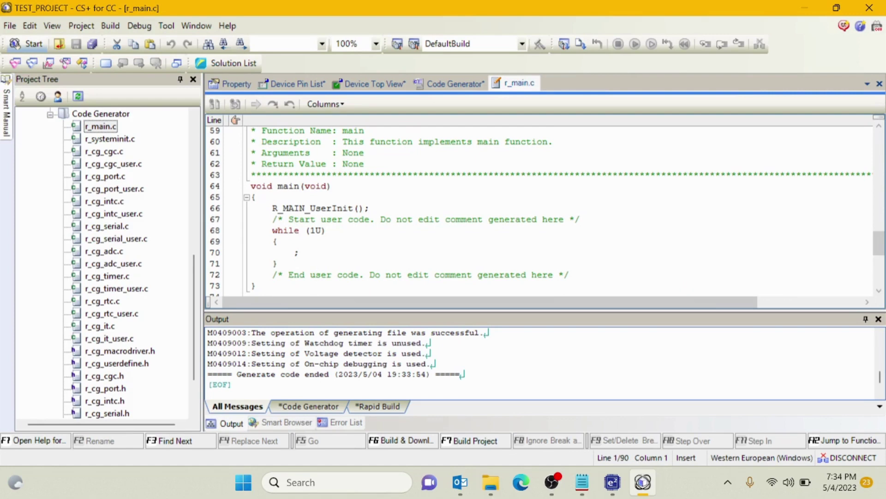
{"action": "left_click_drag", "start_coordinate": [278, 264], "coordinate": [252, 220]}
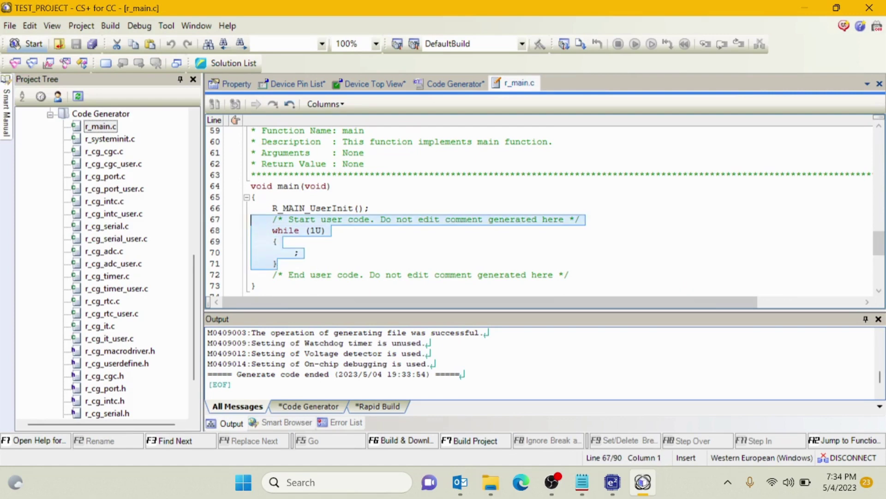
{"action": "left_click", "coordinate": [278, 241]}
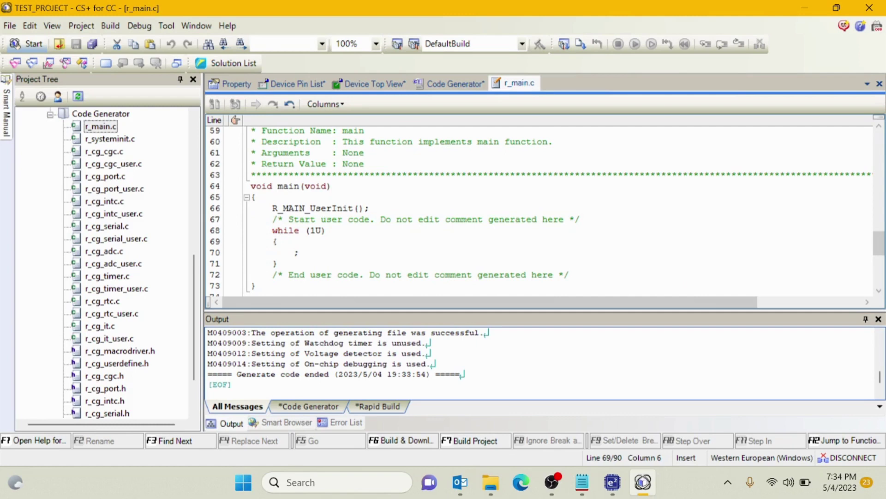